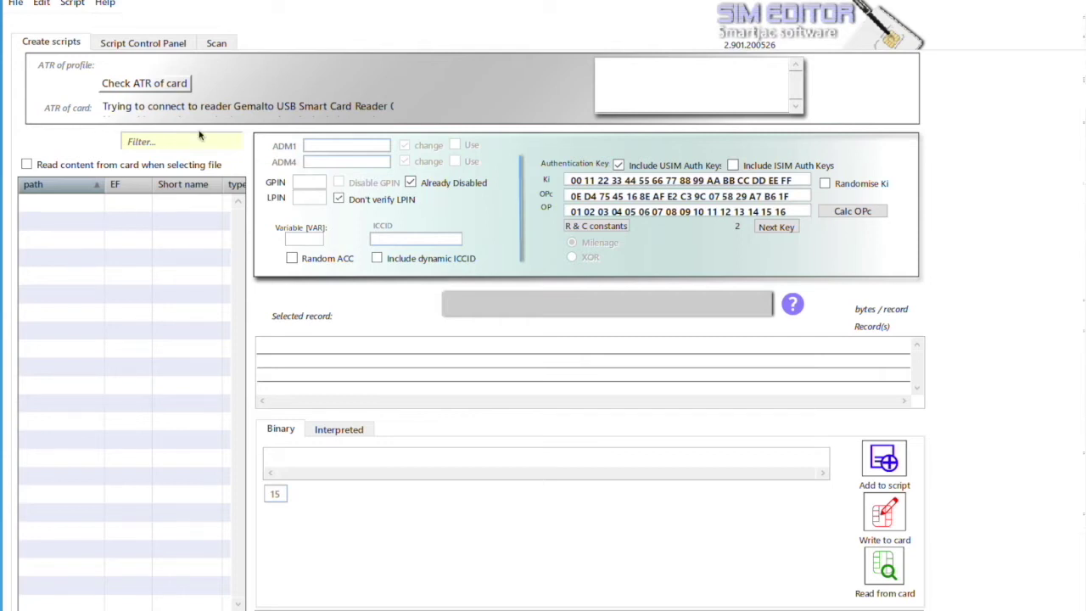
Load the SMAOT100A default profile and confirm clearing the existing script information
click(16, 5)
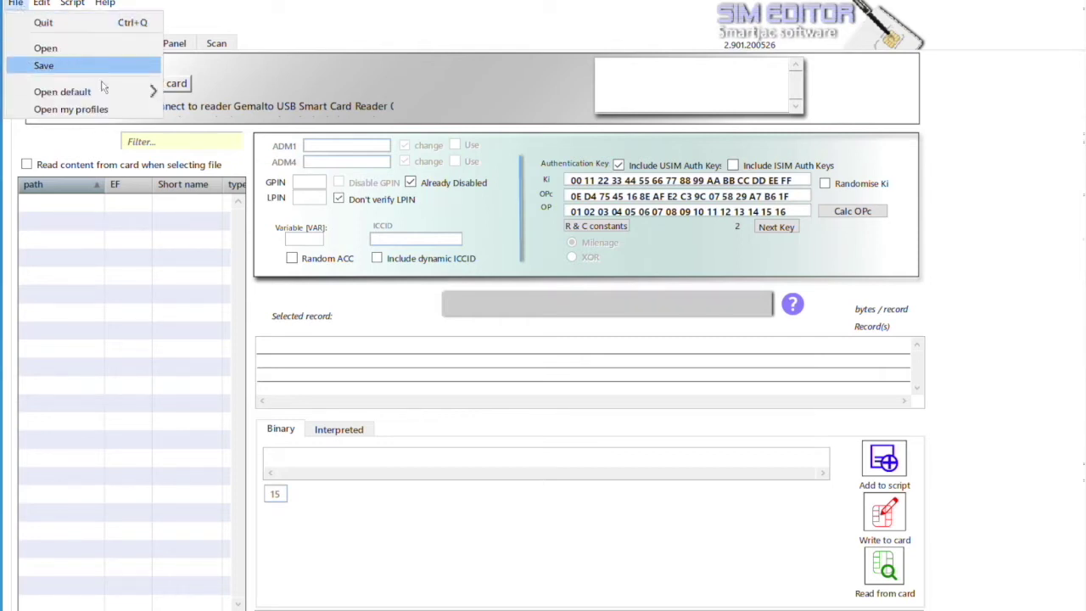
mouse_move(104, 89)
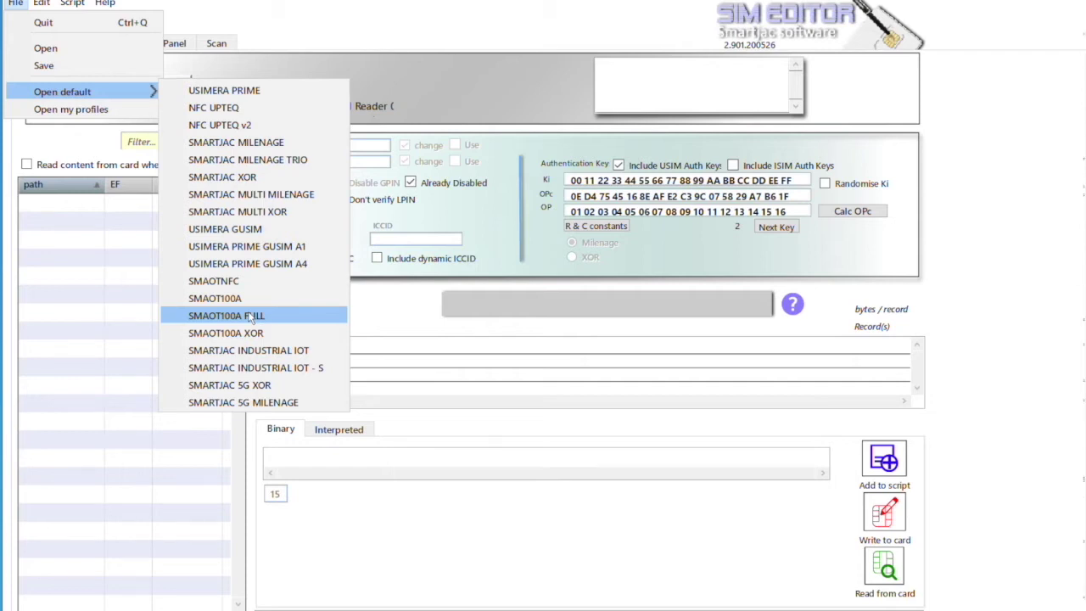
click(238, 302)
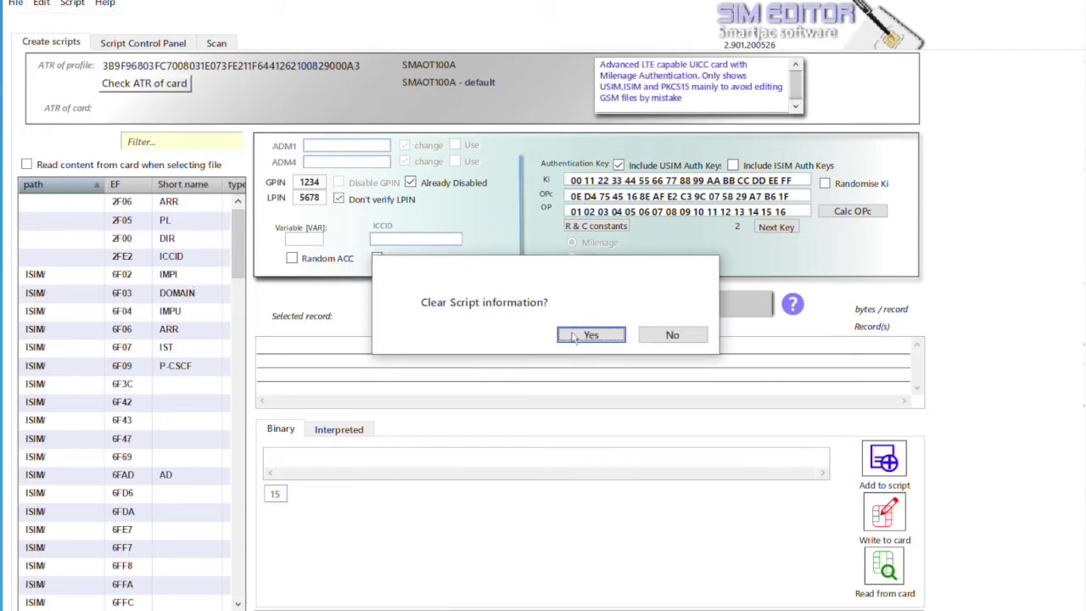
click(574, 336)
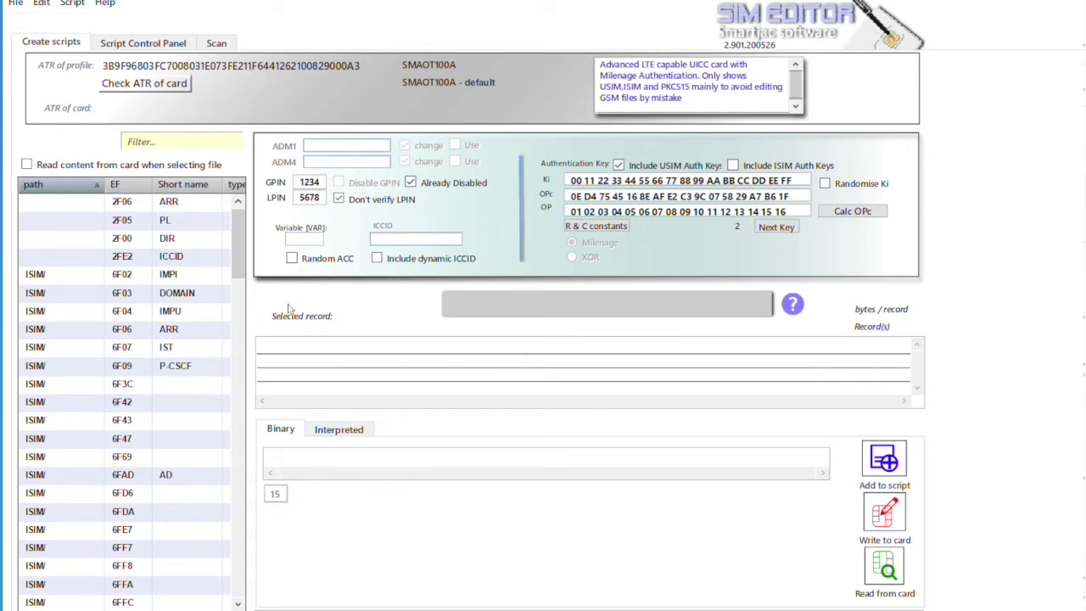
drag(232, 253, 231, 227)
click(169, 141)
text(ims)
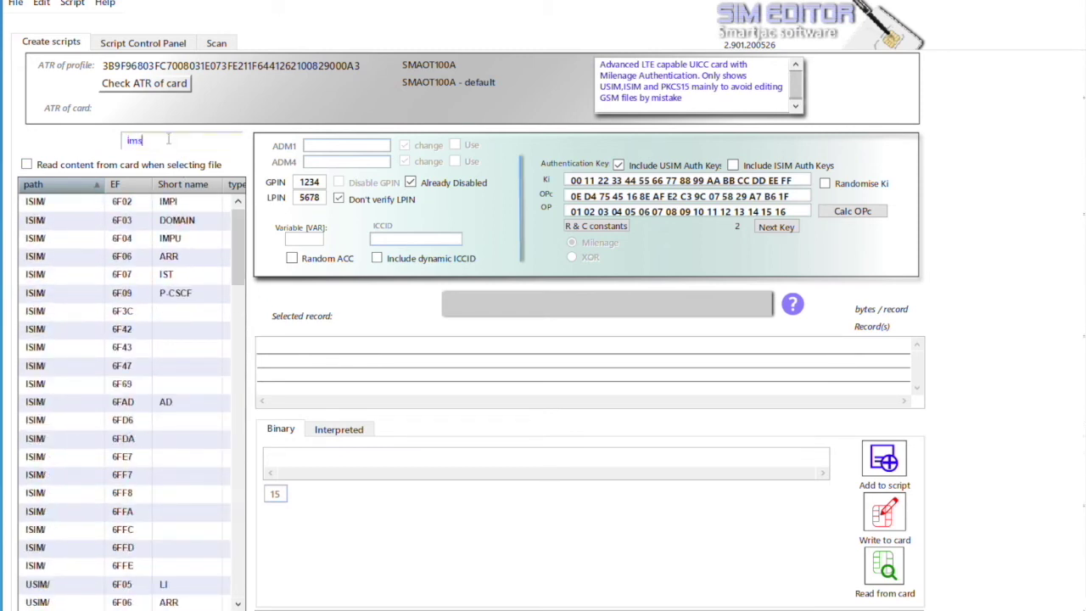
text(i)
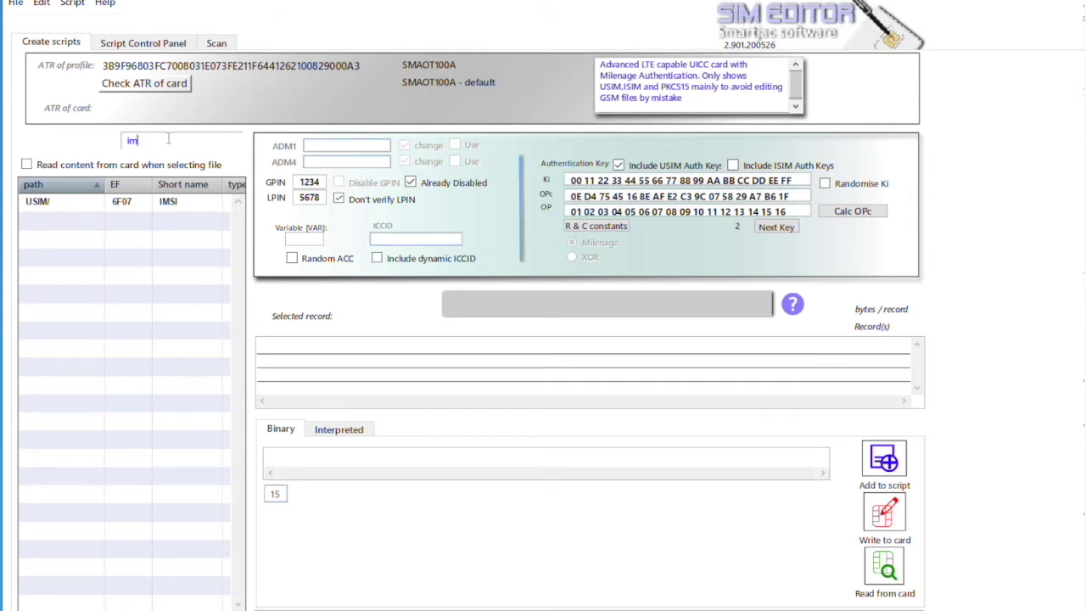
key(BackSpace)
key(BackSpace)
key(BackSpace)
text(spn)
key(BackSpace)
key(BackSpace)
key(BackSpace)
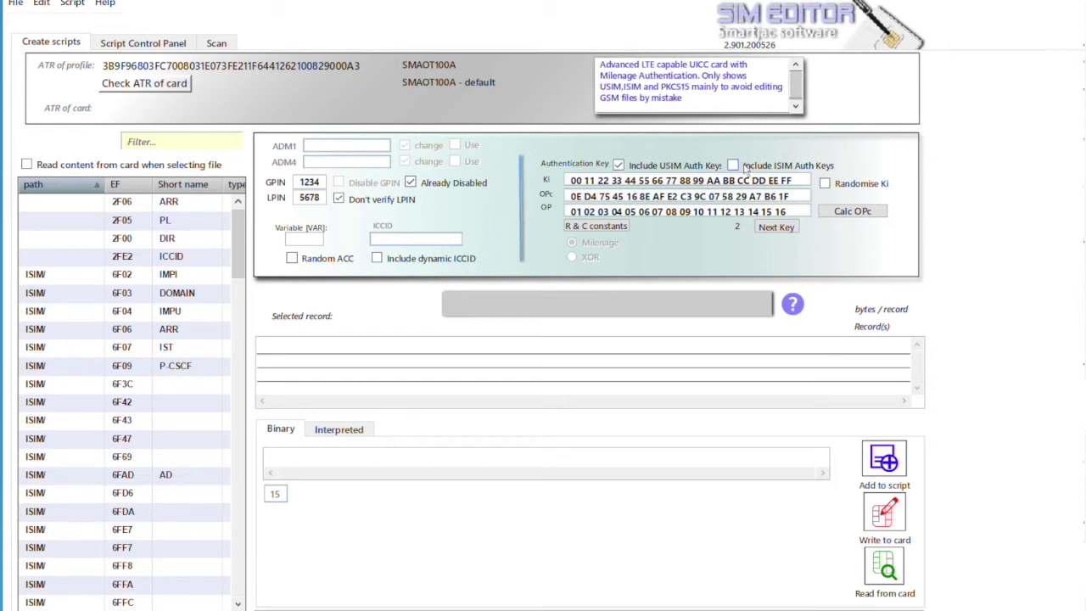
Enable Include ISIM Auth Keys so ISIM keys are added alongside the USIM ones
click(733, 167)
click(169, 141)
Filter for 'imsi', open USIM 6F07 IMSI, try a card read, then verify the card's ATR matches SMAOT100A
text(ims)
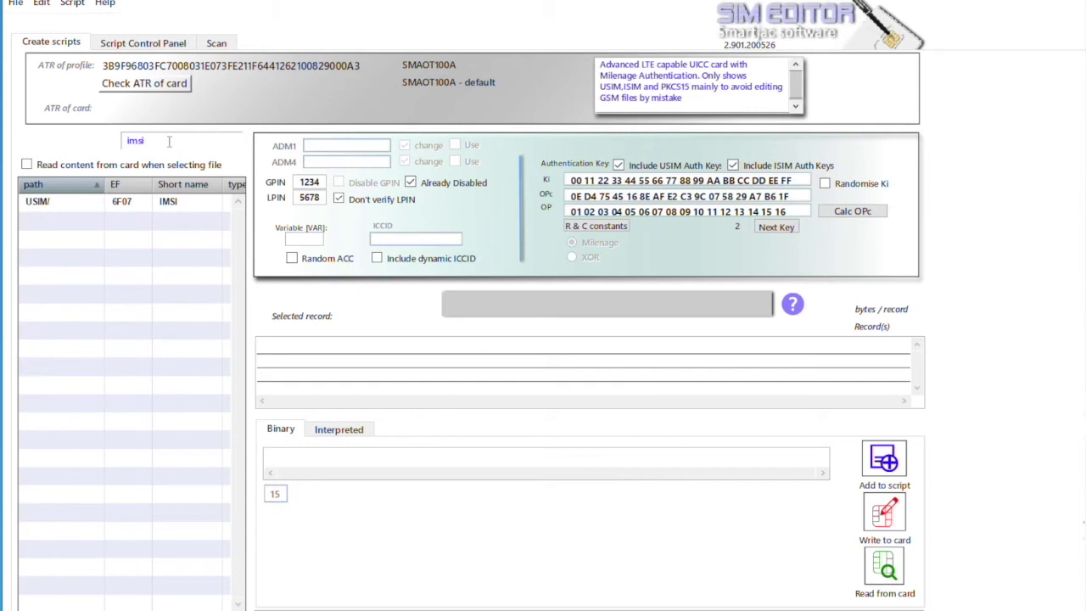
text(i)
click(171, 204)
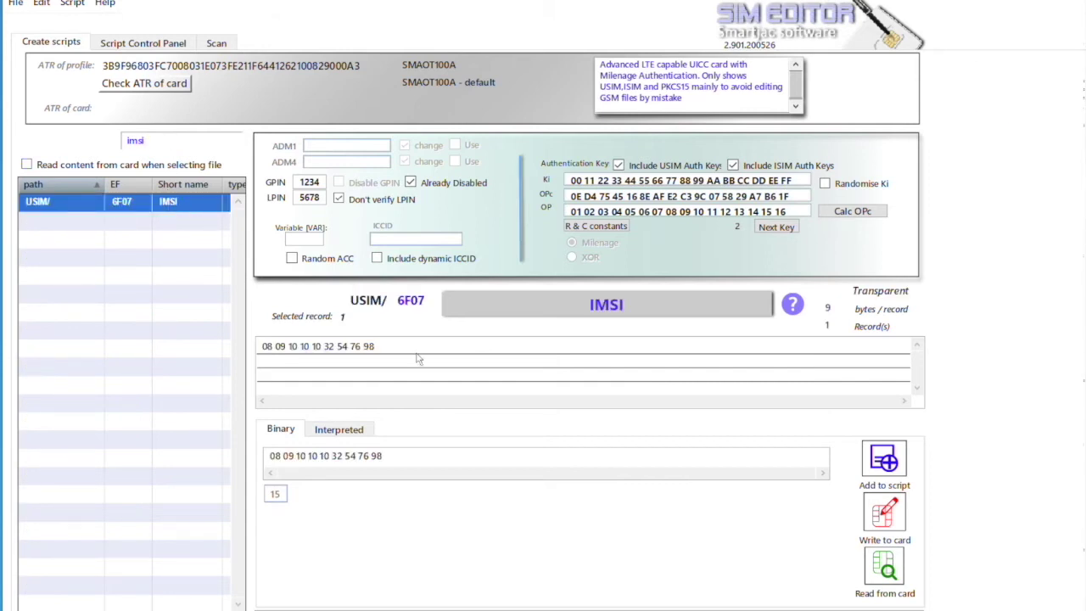
click(354, 429)
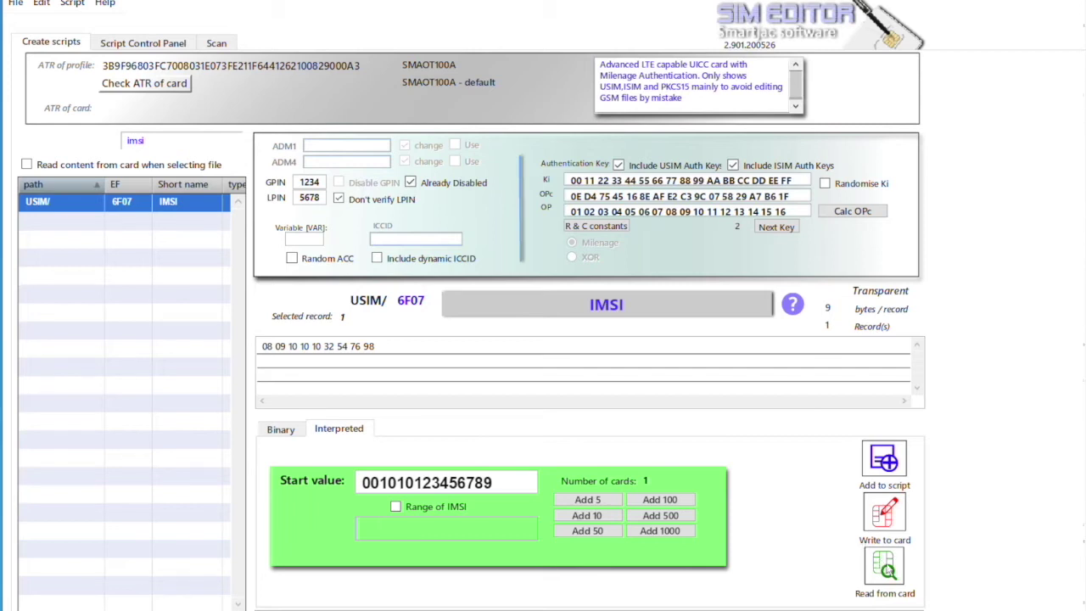
click(886, 567)
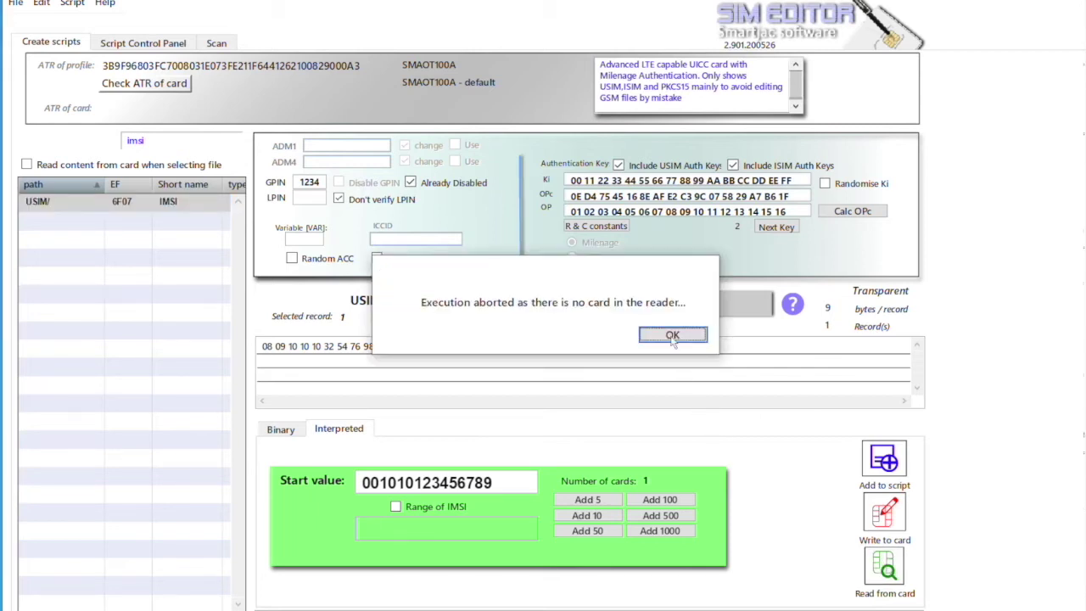
click(672, 335)
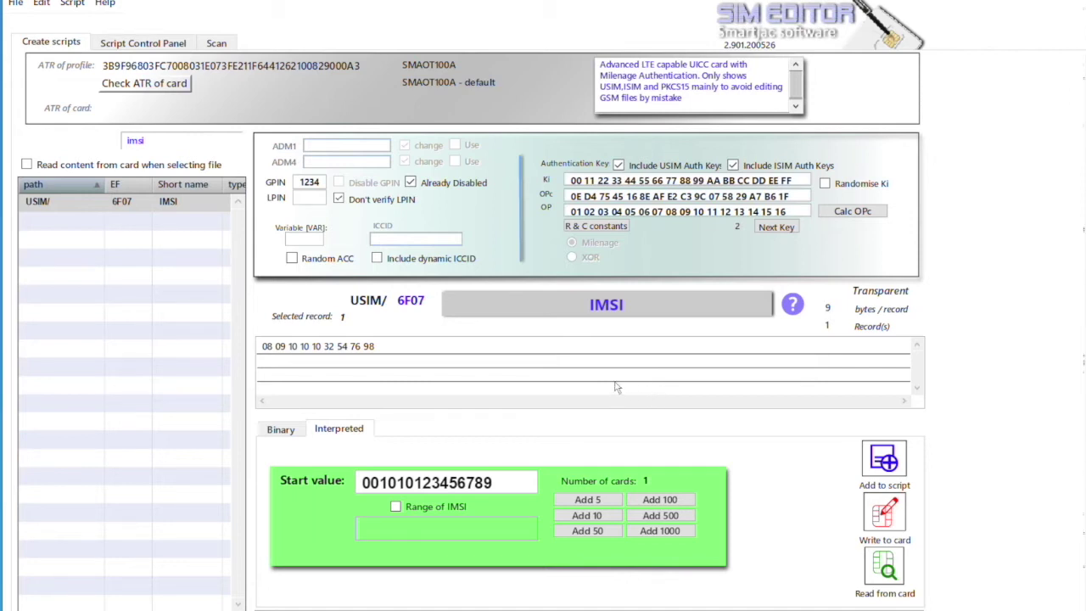
click(151, 83)
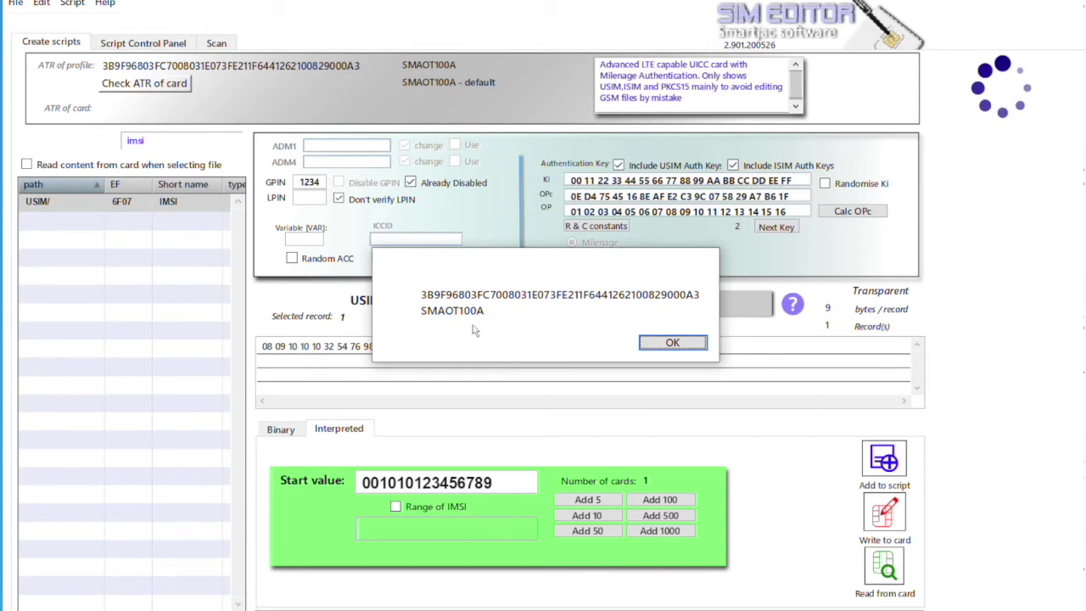
click(662, 347)
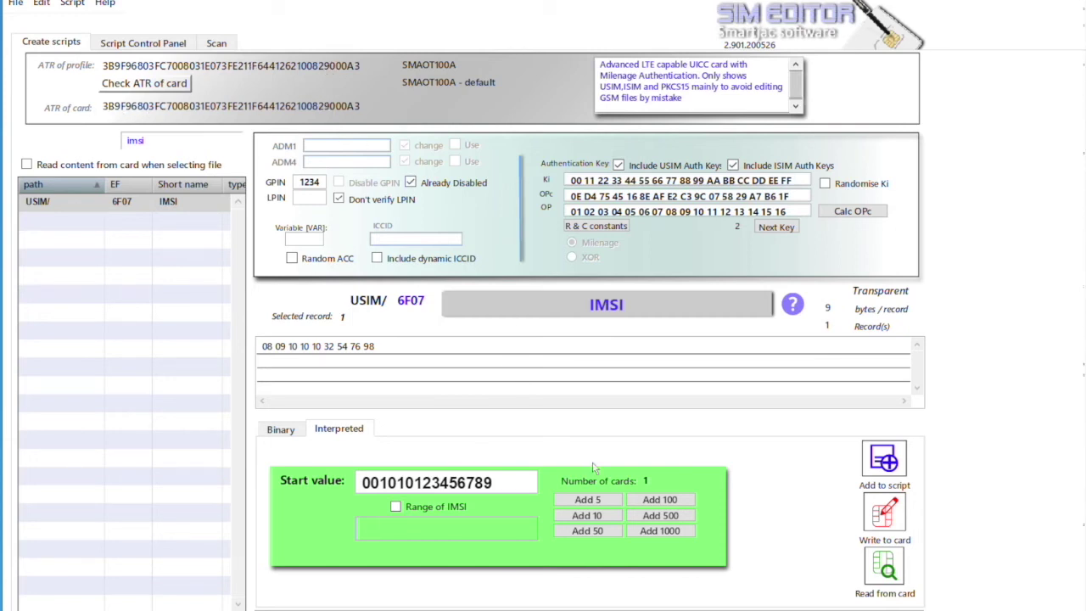
Change the IMSI's last four digits to 1111 and write the new value into 6F07 on the card
click(879, 565)
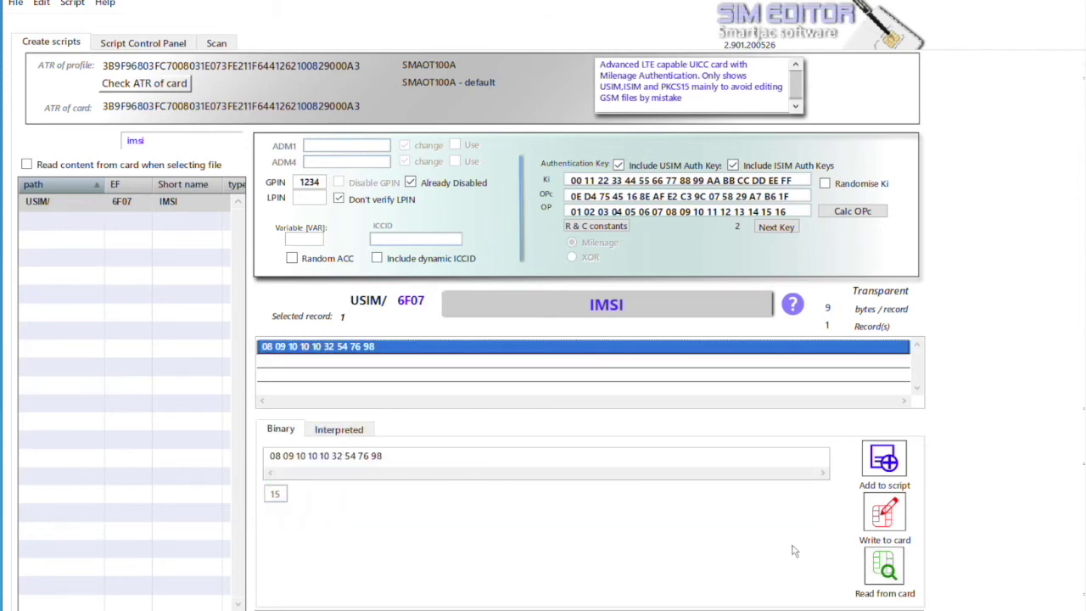
click(334, 430)
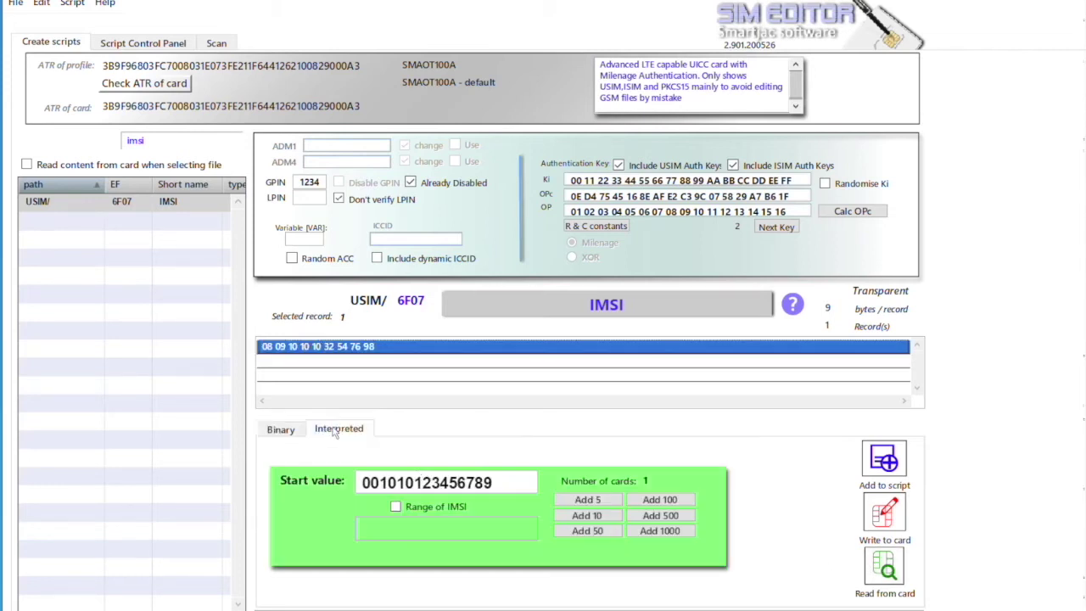
click(513, 483)
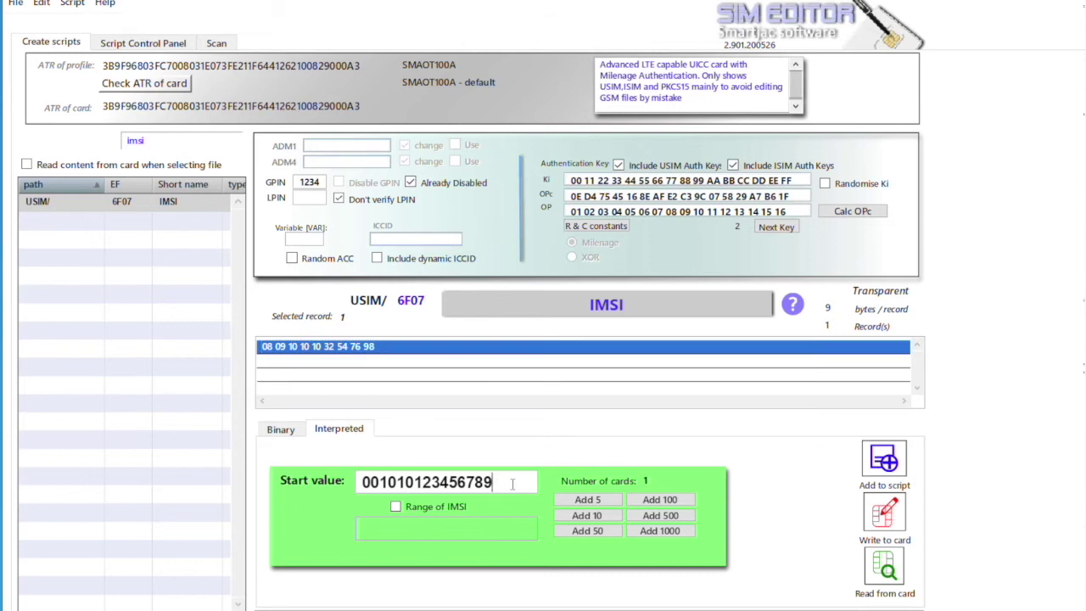
key(BackSpace)
key(BackSpace)
key(BackSpace)
key(BackSpace)
text(1111)
click(894, 526)
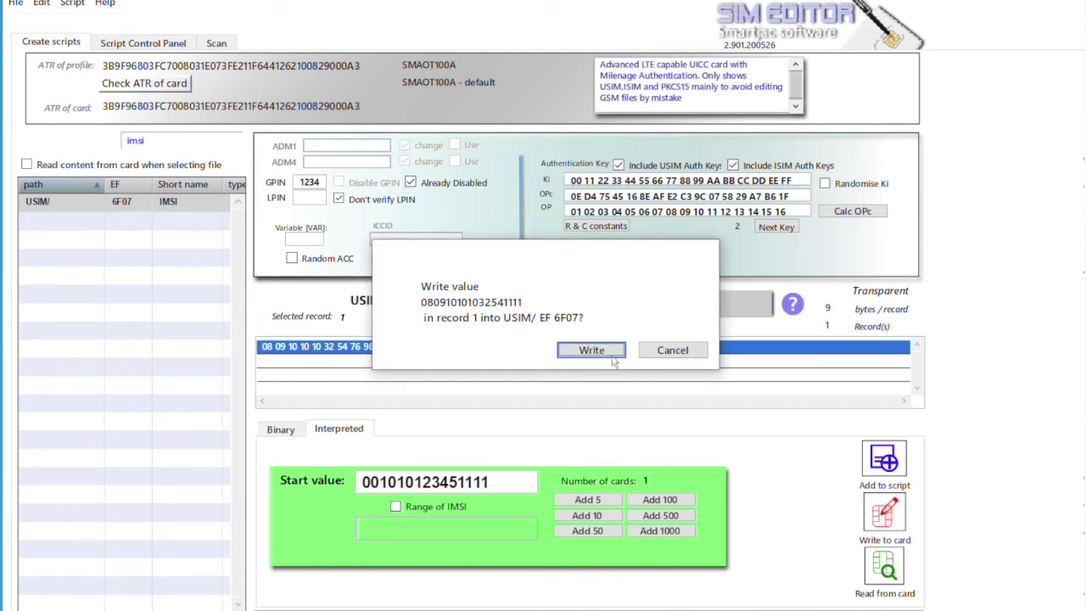
click(604, 351)
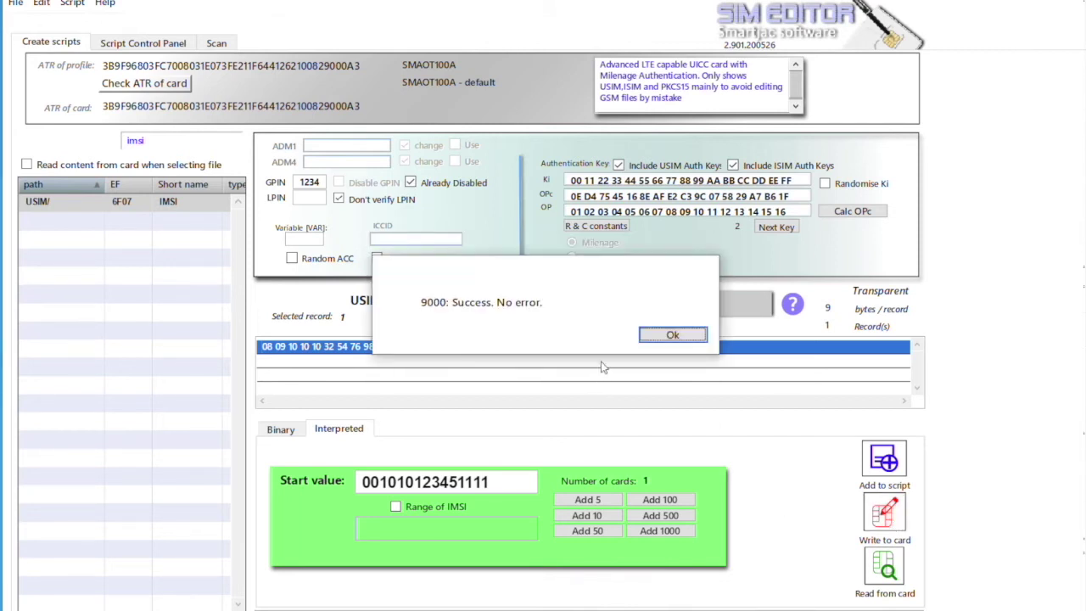
click(670, 338)
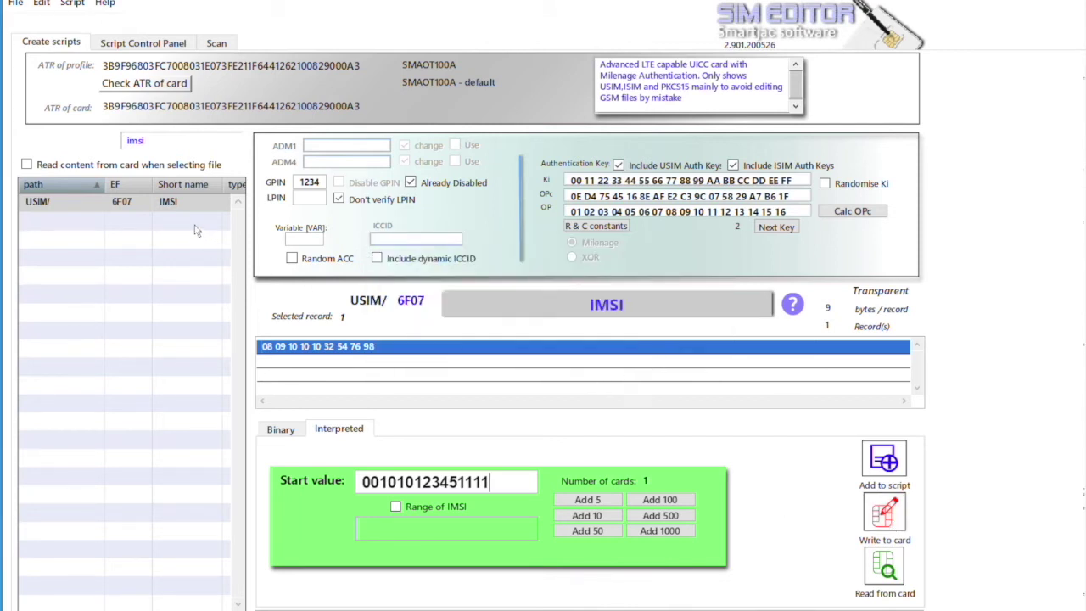
click(181, 201)
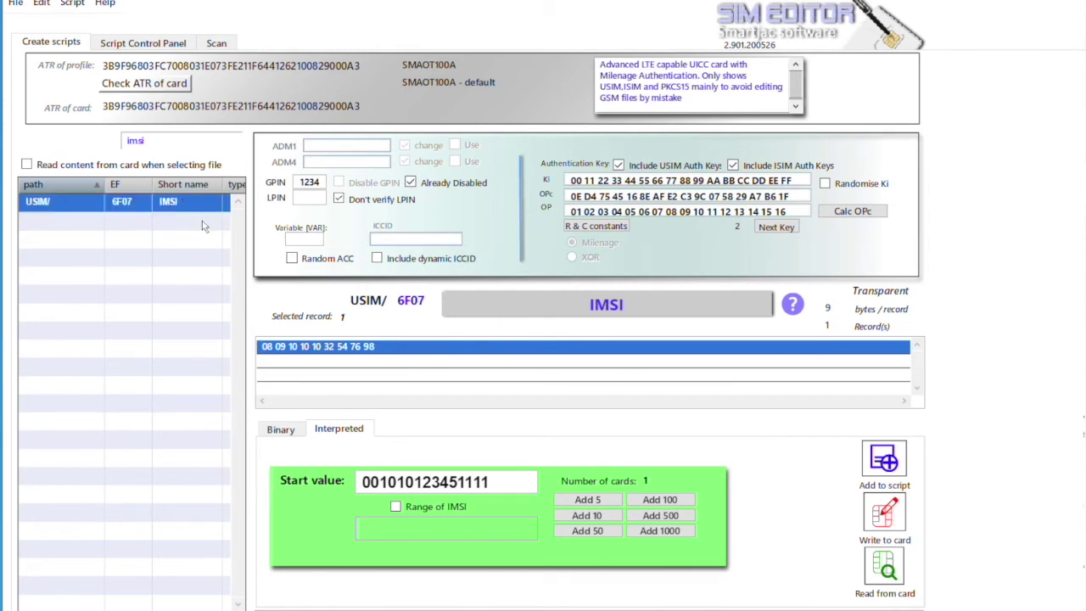
click(284, 427)
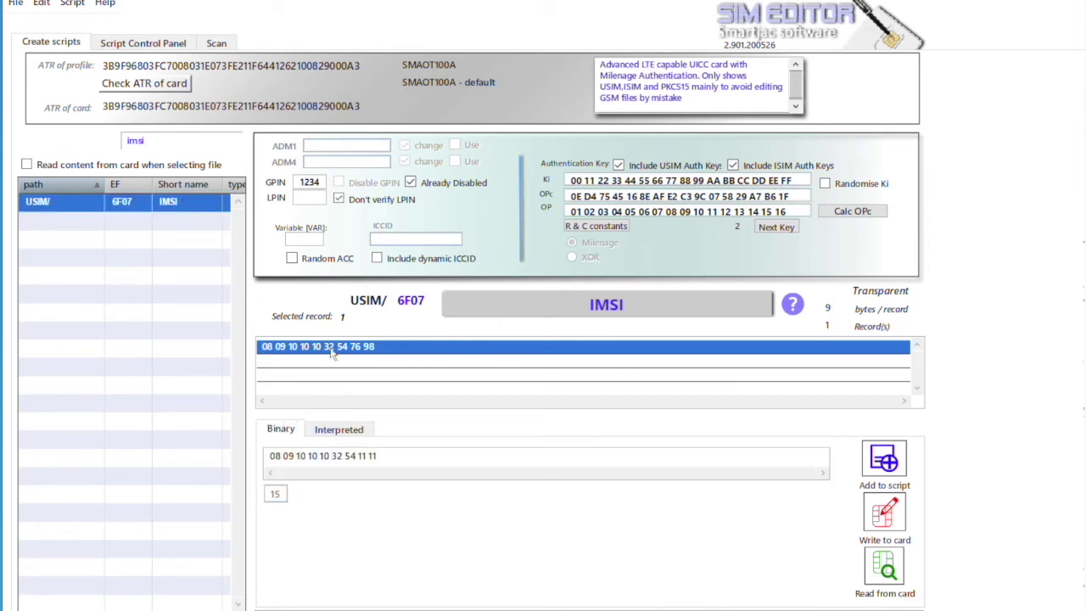
click(322, 387)
click(339, 429)
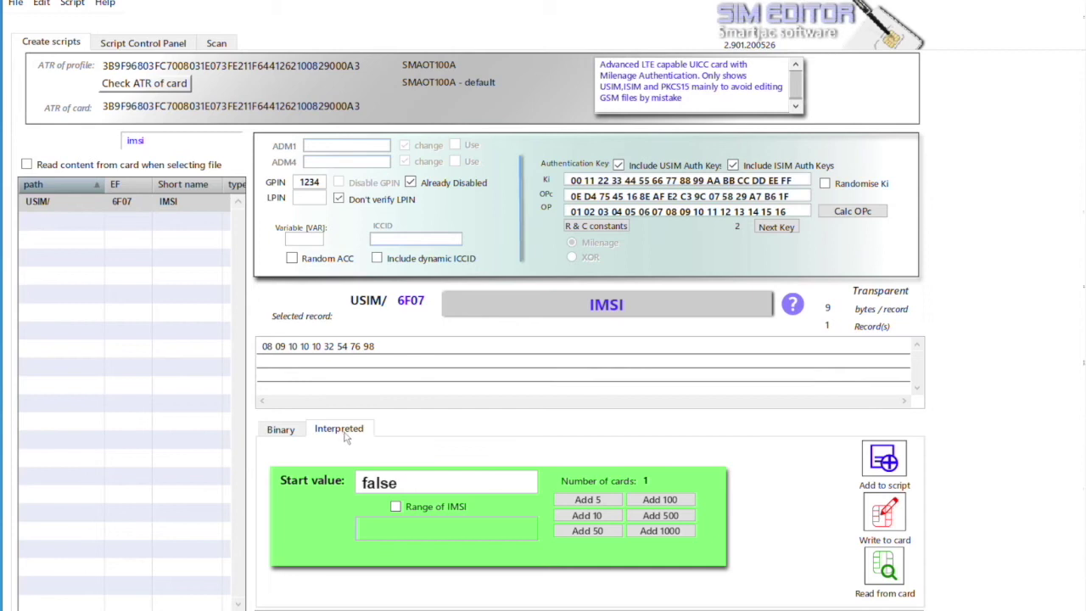
click(281, 429)
click(313, 348)
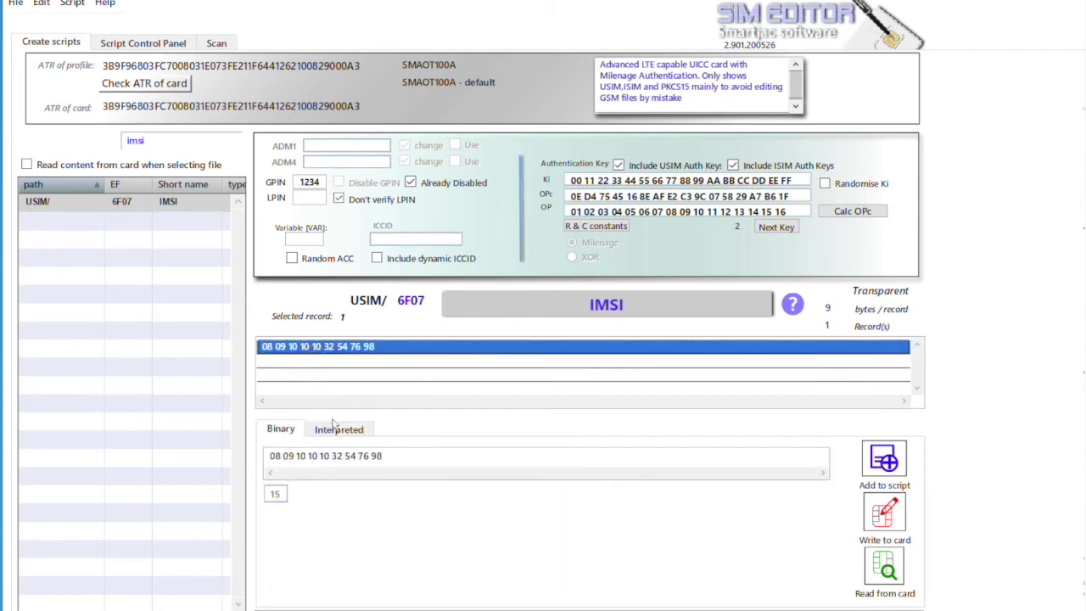
click(337, 429)
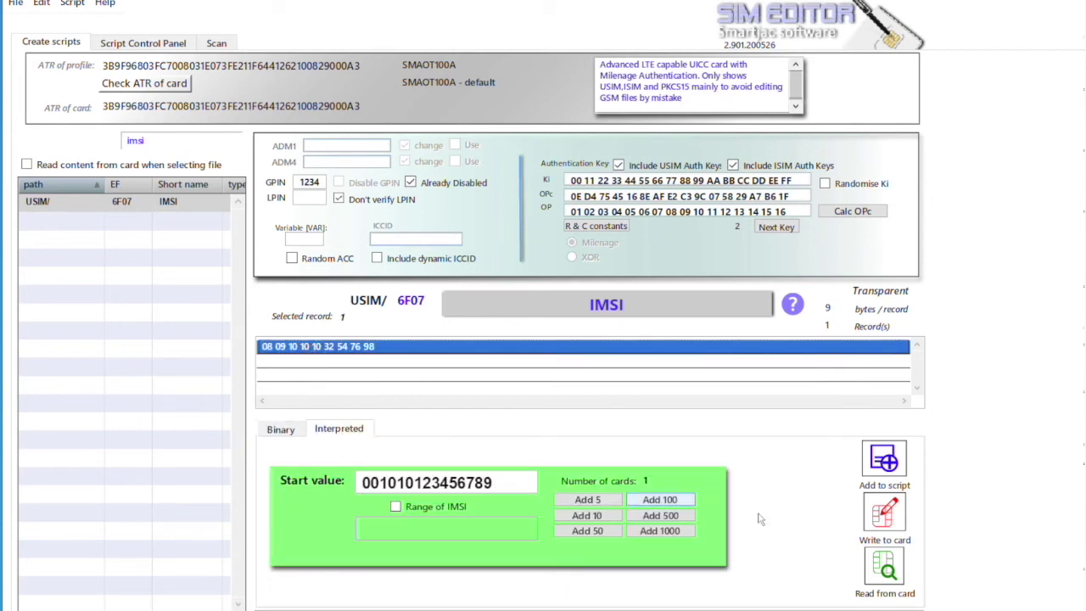
click(882, 570)
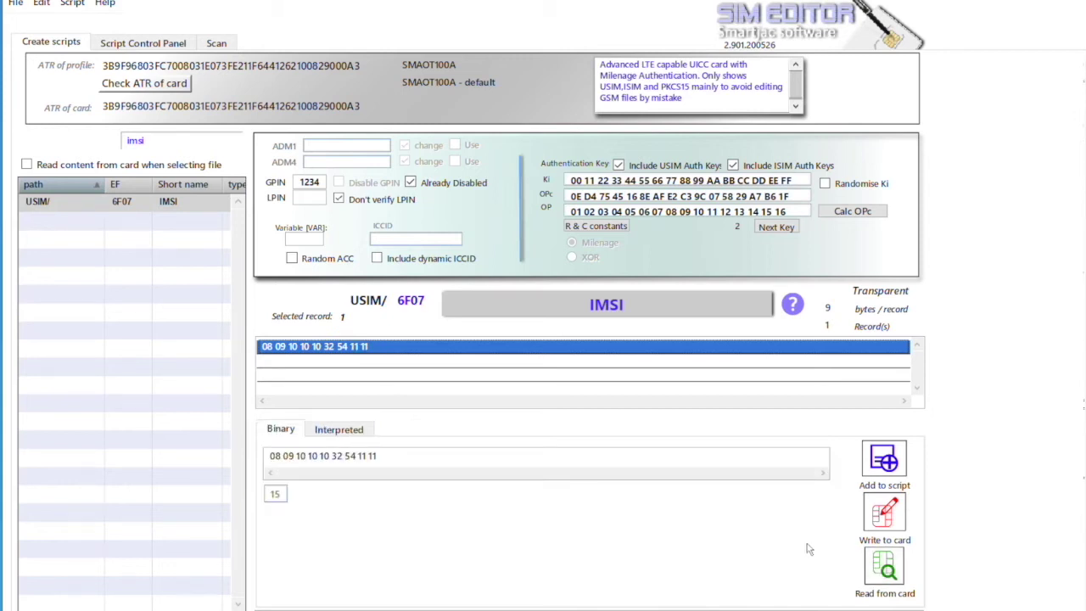
click(327, 432)
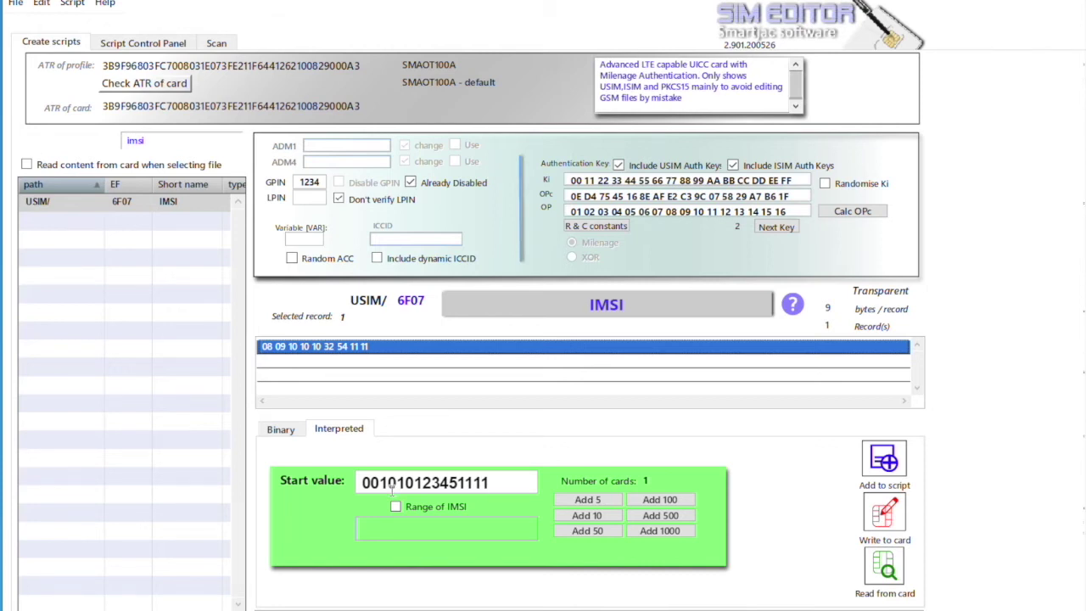
drag(383, 482, 356, 481)
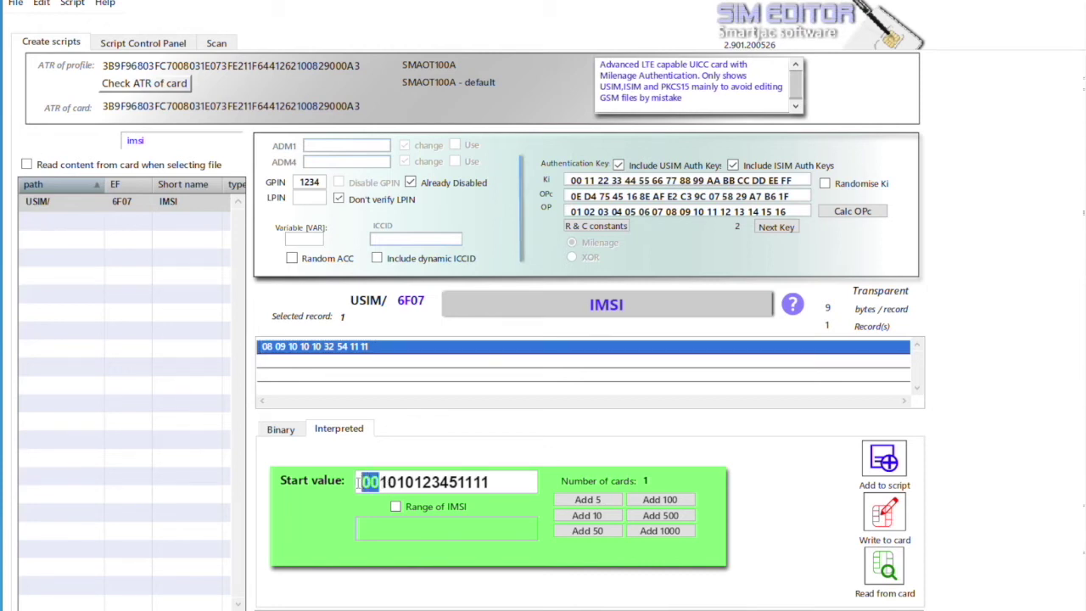
key(BackSpace)
text(11)
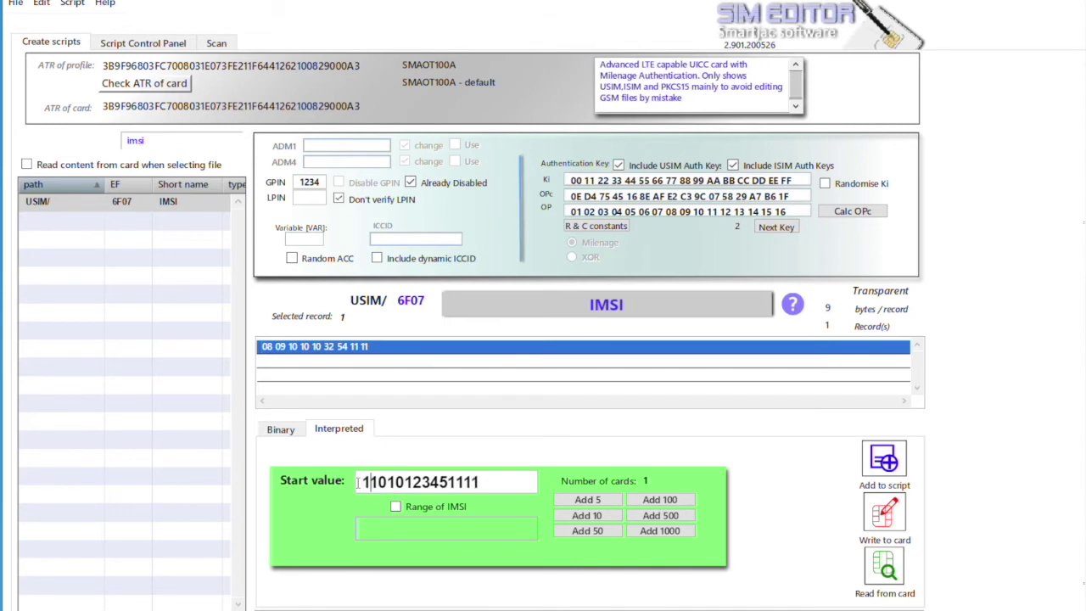
click(395, 506)
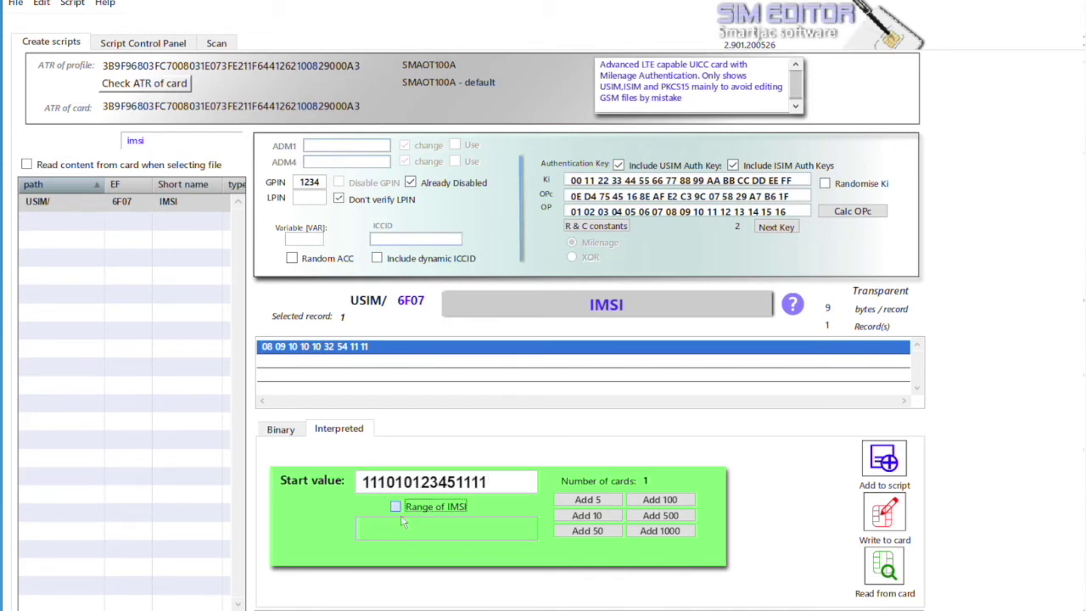
click(587, 515)
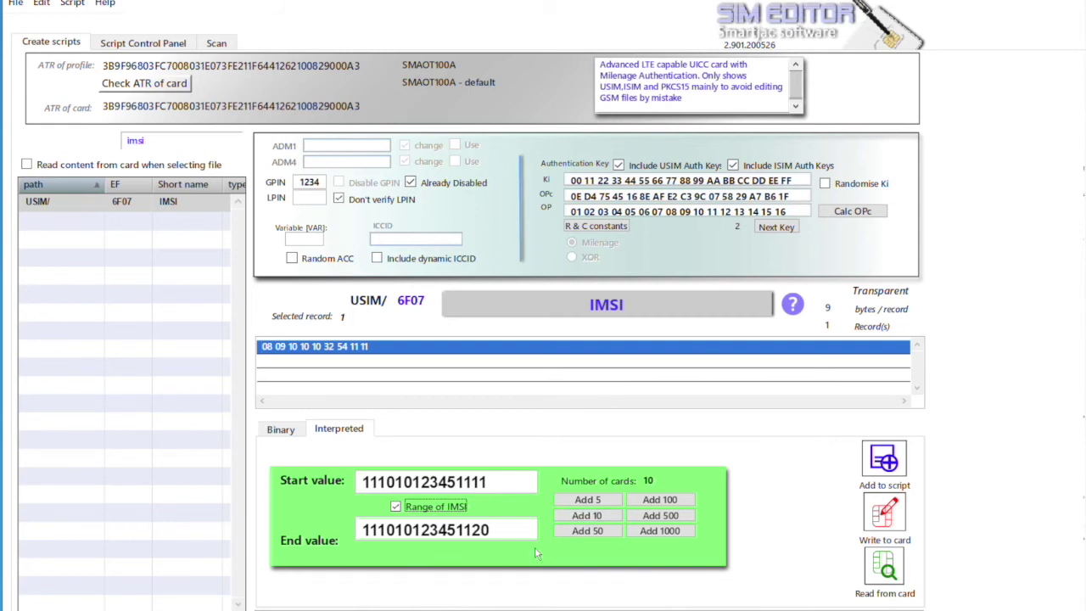
click(883, 465)
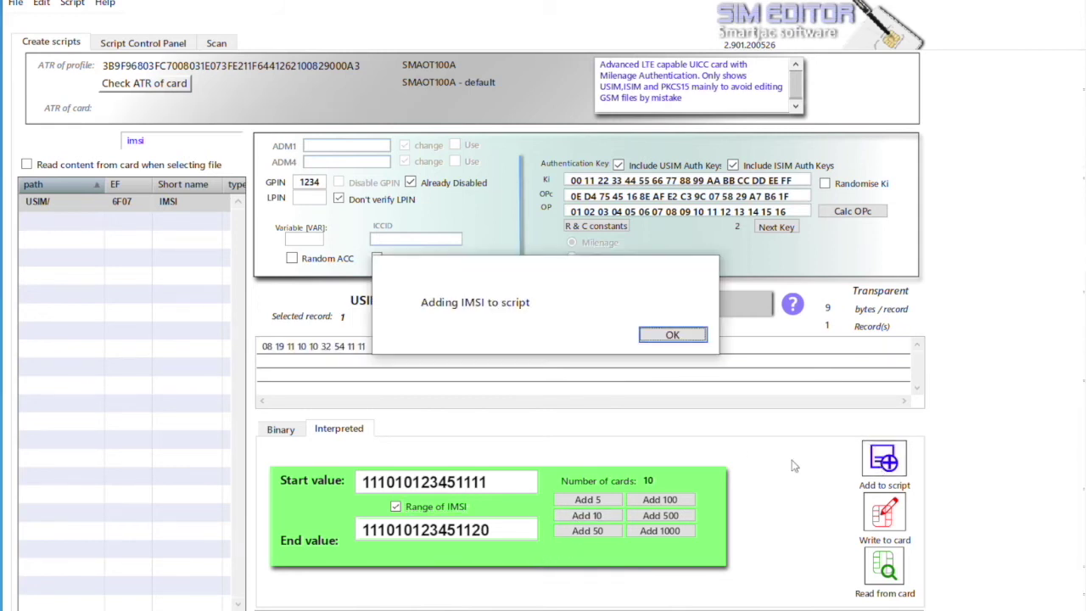
click(668, 336)
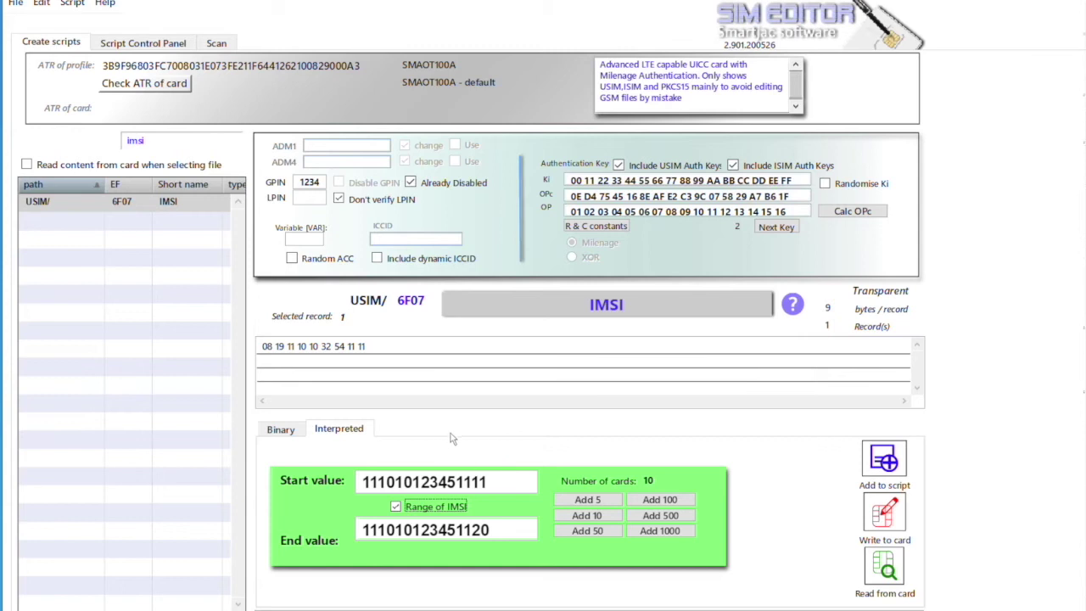
Review the script data parameters, then clear the 'imsi' file filter
click(73, 4)
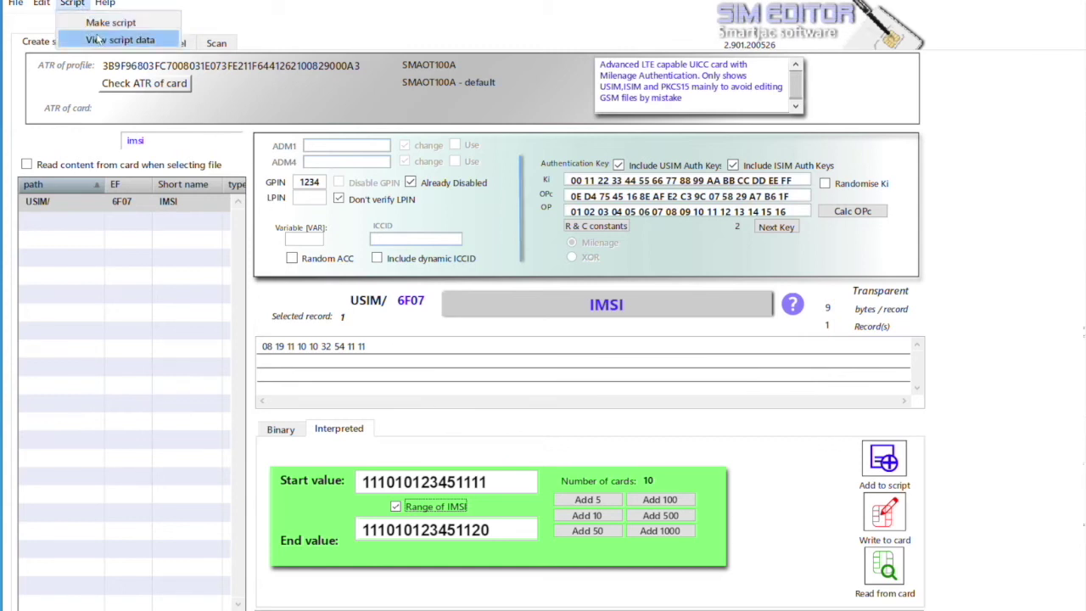
click(100, 40)
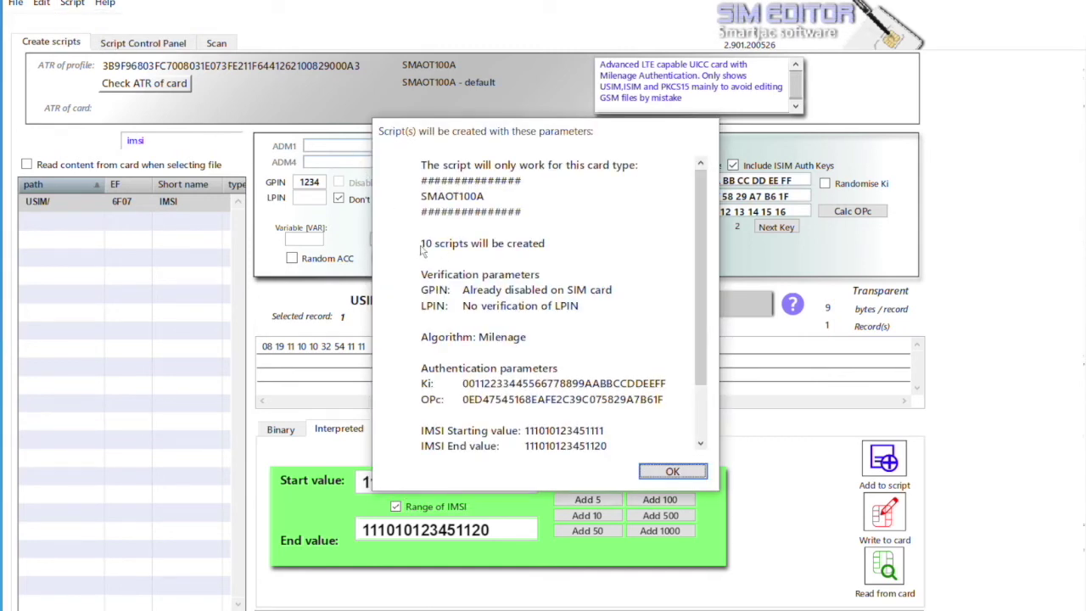
click(672, 472)
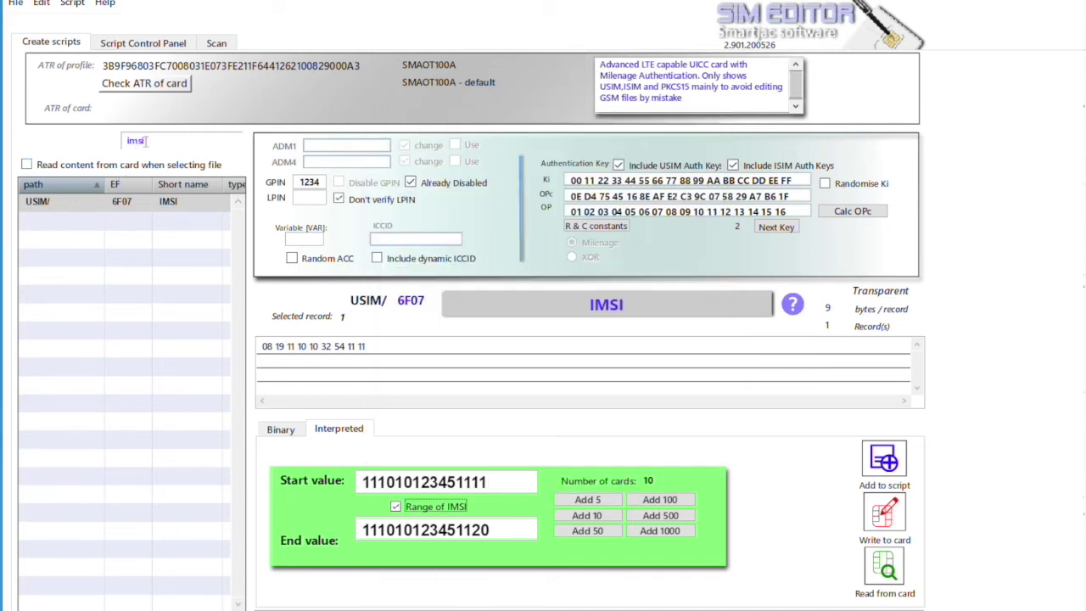
drag(146, 141, 123, 144)
key(BackSpace)
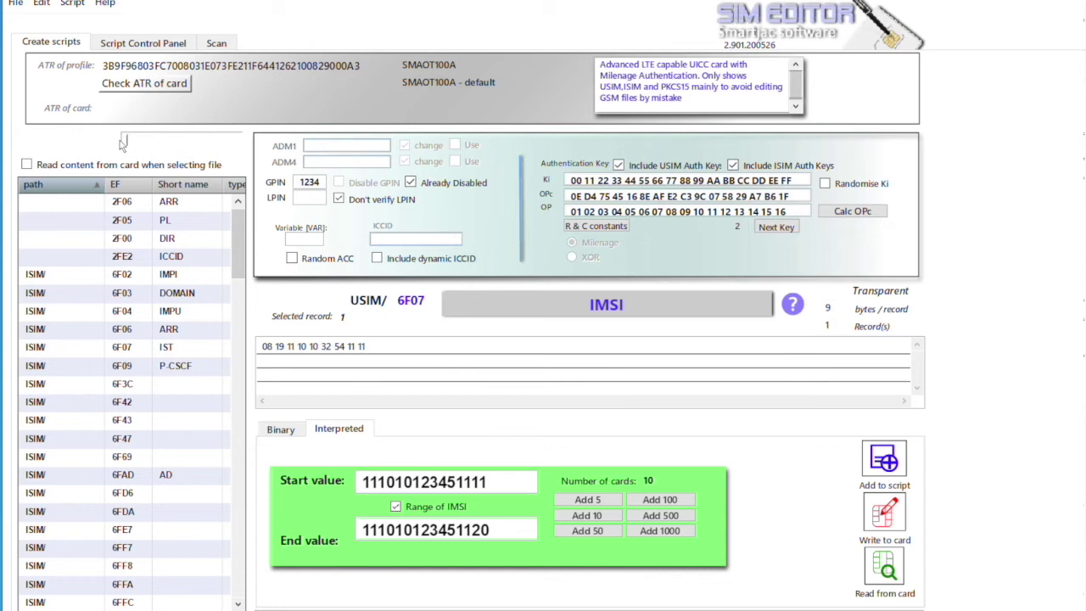
text(msisdn)
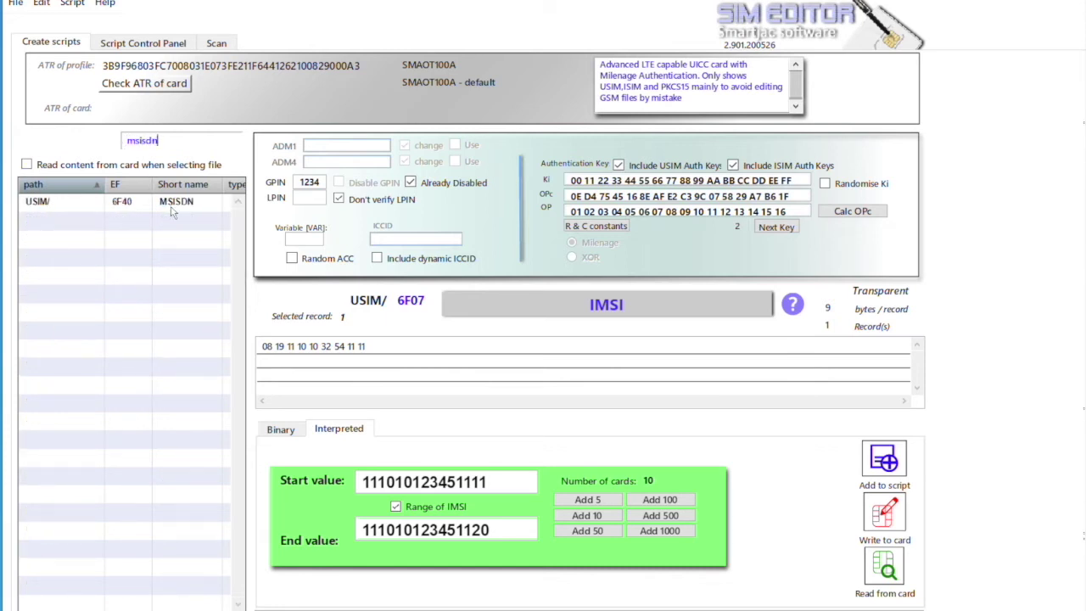
click(174, 203)
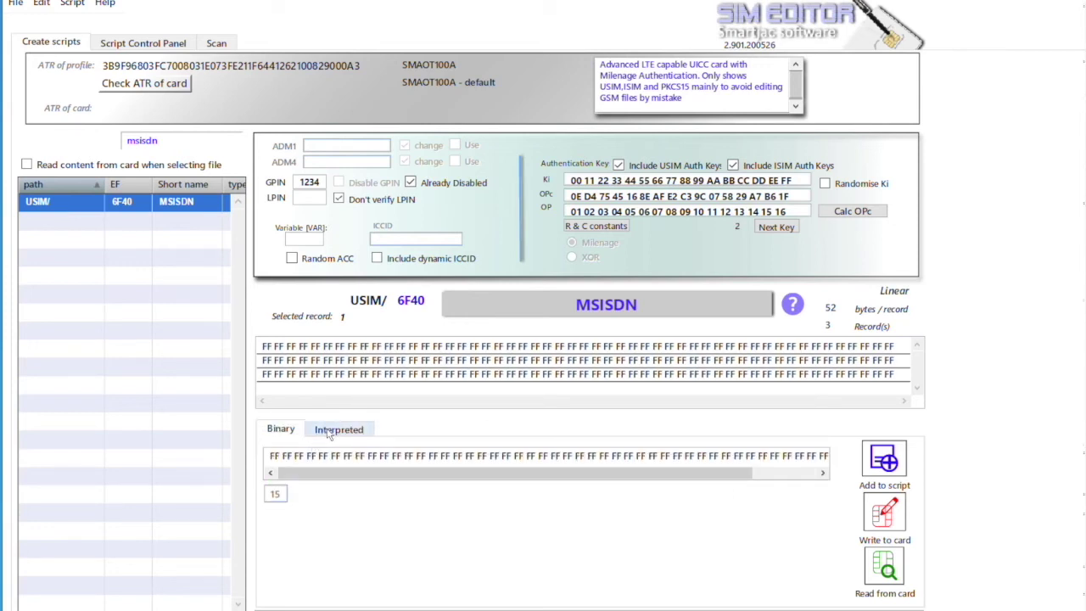
click(301, 348)
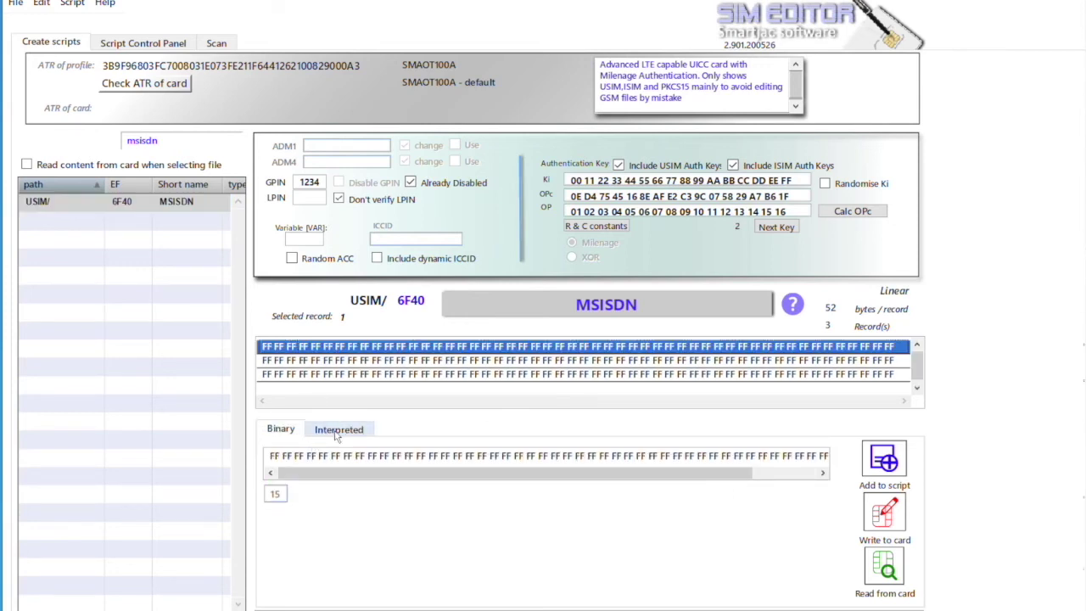
click(337, 429)
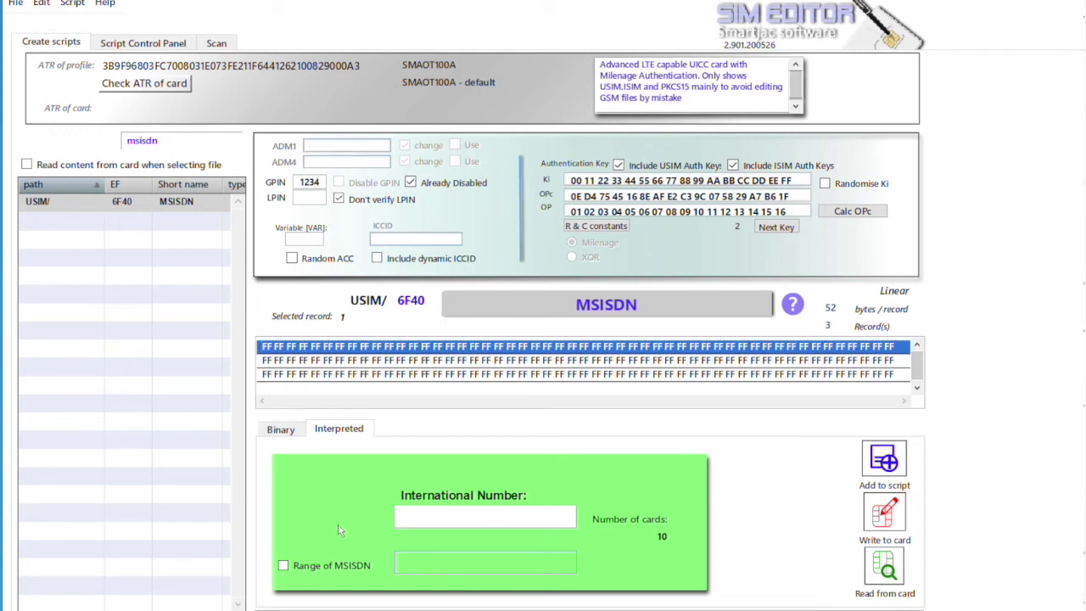
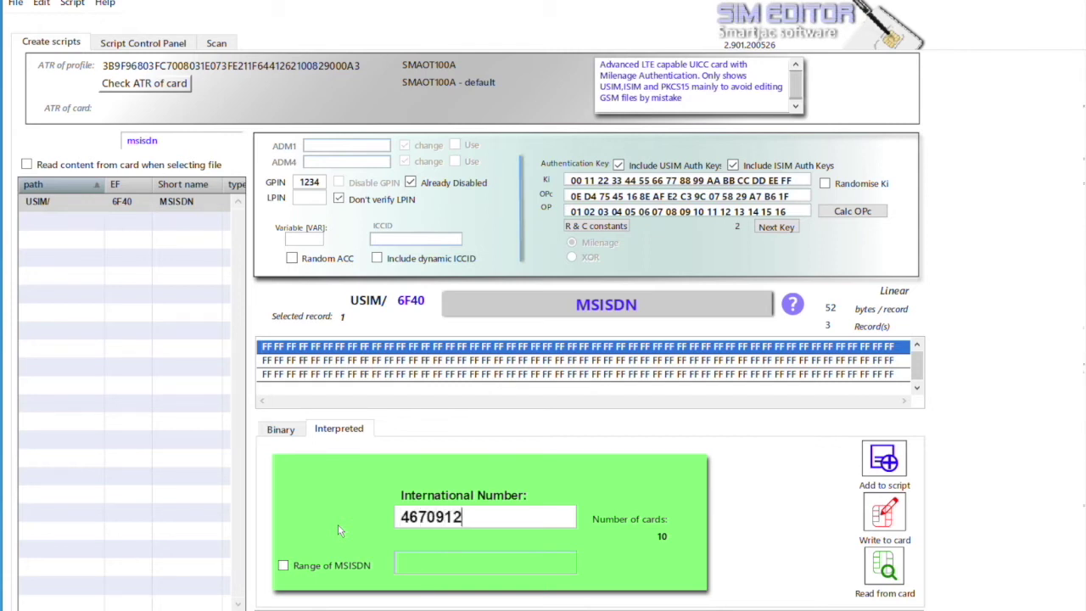
click(363, 568)
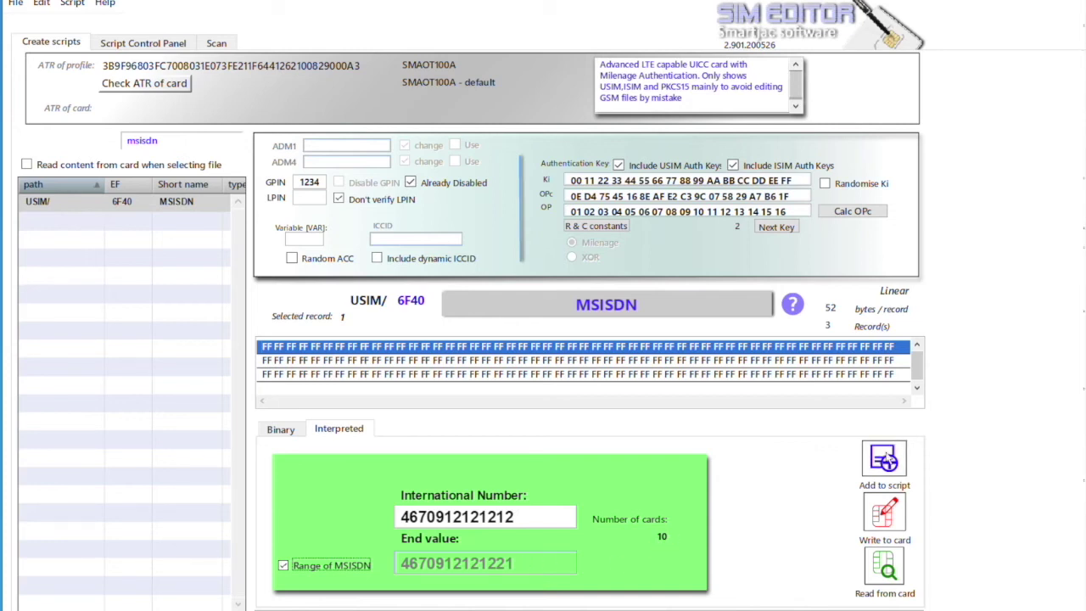
click(884, 459)
click(679, 336)
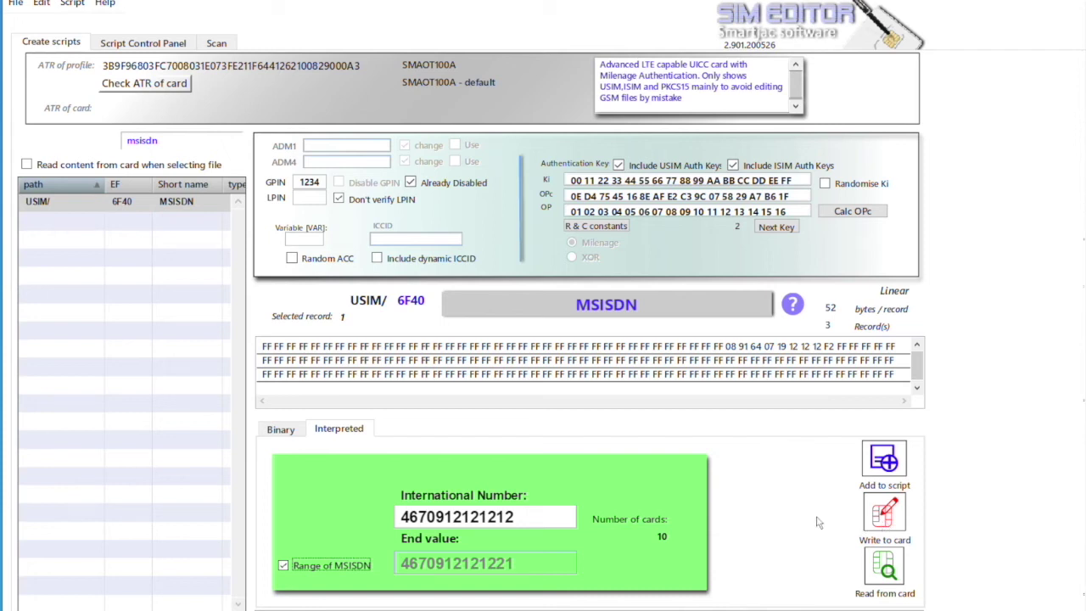
double_click(143, 141)
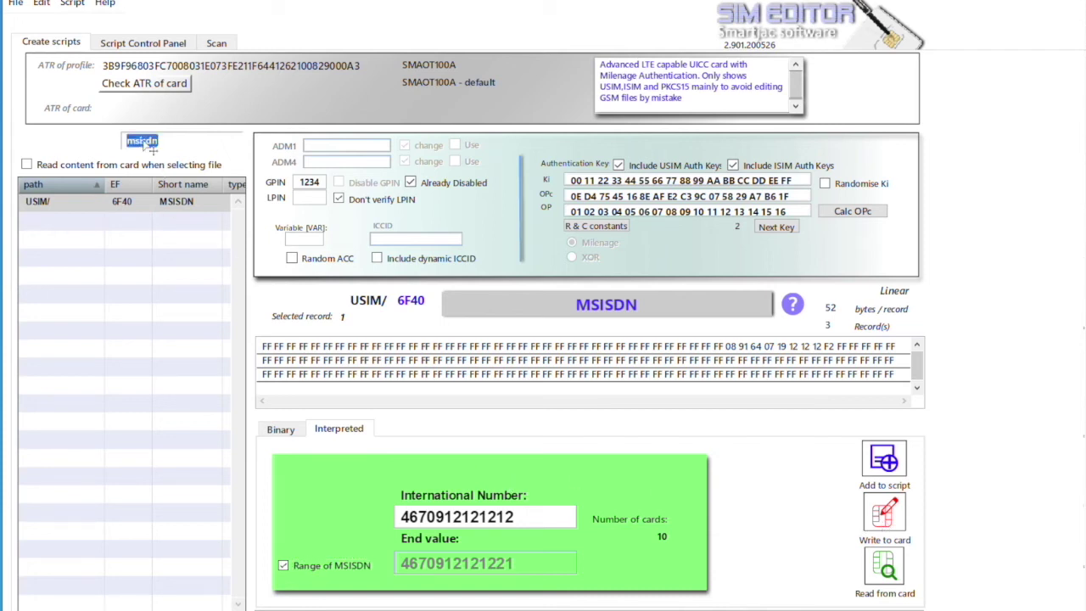
Change the ISIM 6F03 DOMAIN from test.3gpp.com to test.smartjac.com and add it to the script
key(BackSpace)
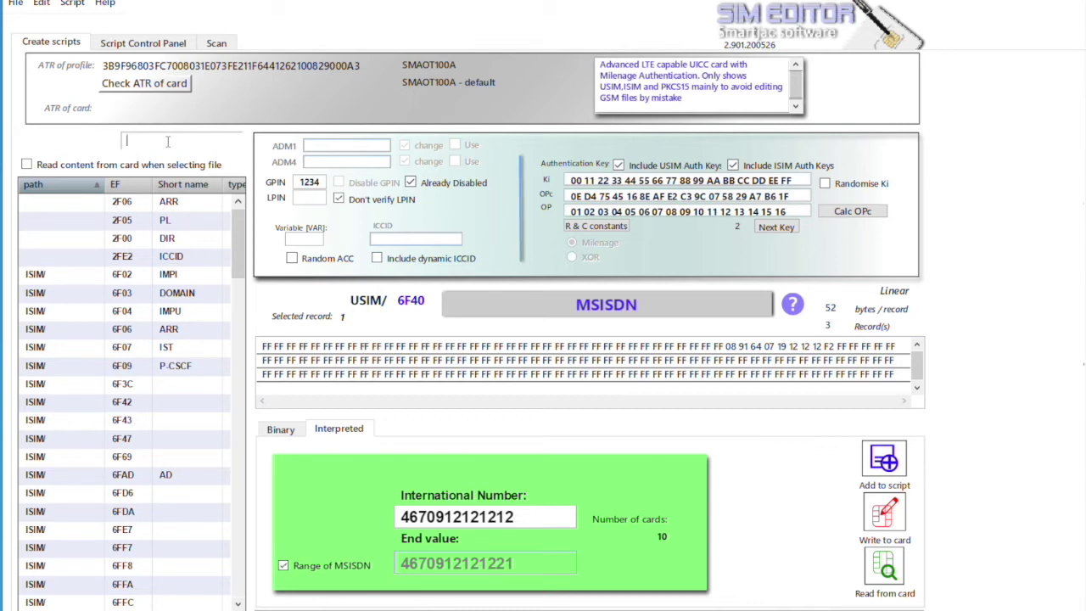
text(isi)
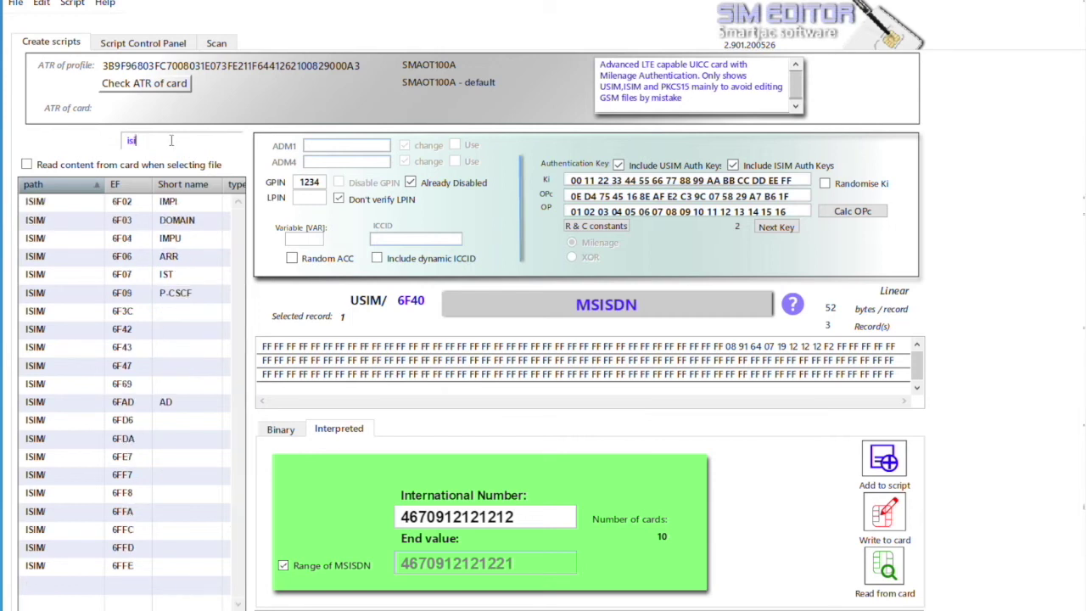
text(m)
click(178, 220)
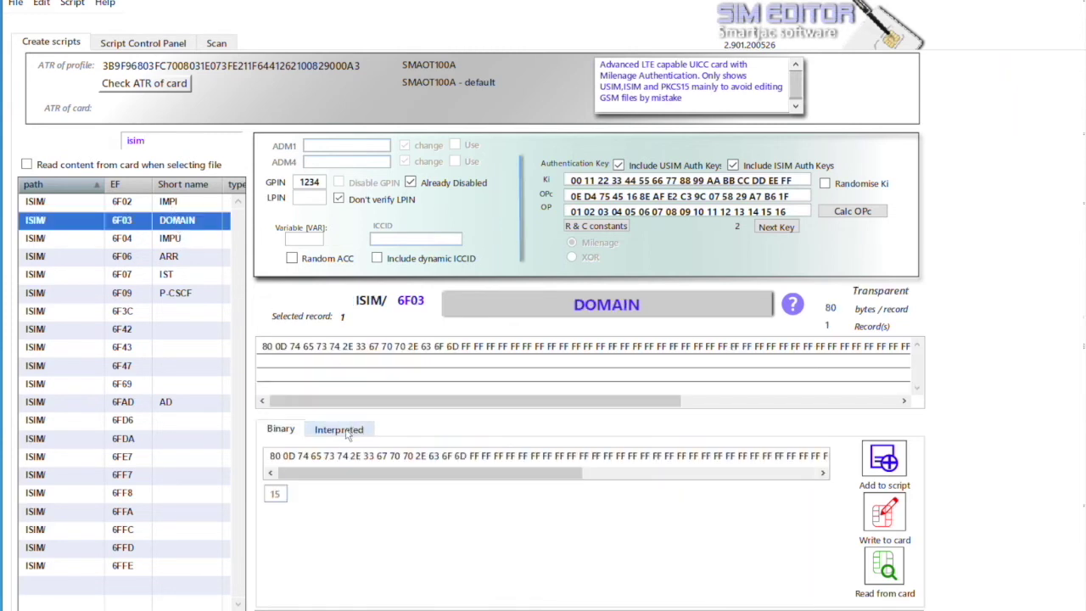
click(340, 428)
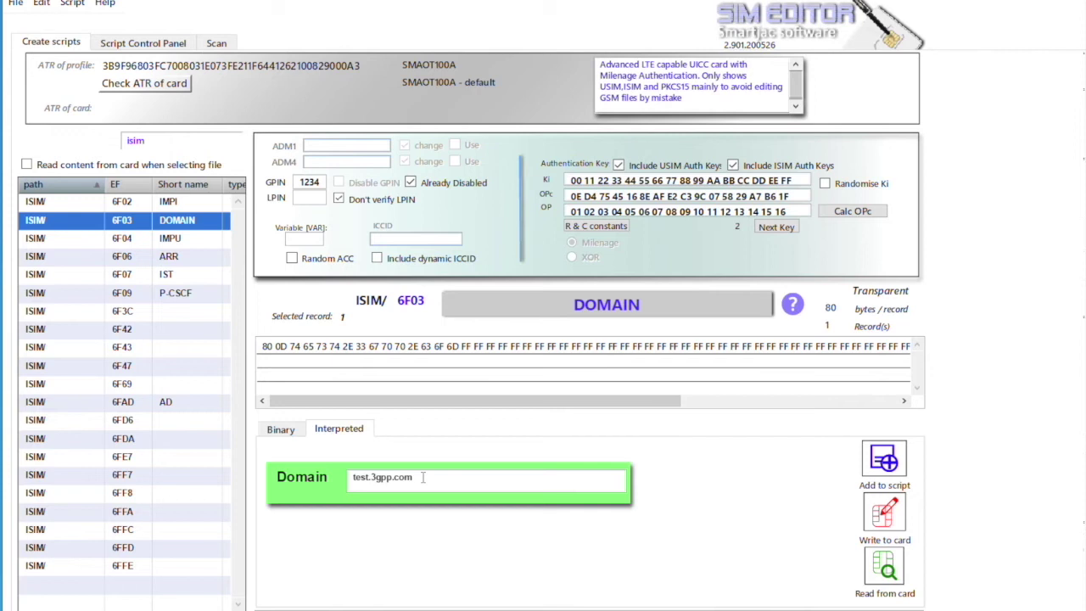
drag(422, 477, 370, 477)
text(sma)
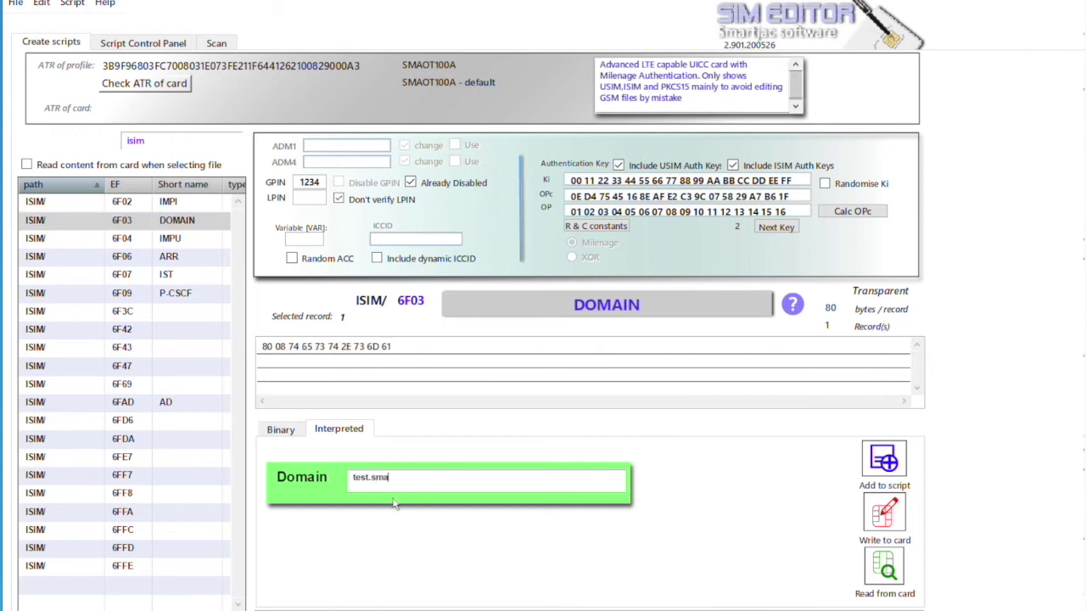
text(rtjac.com)
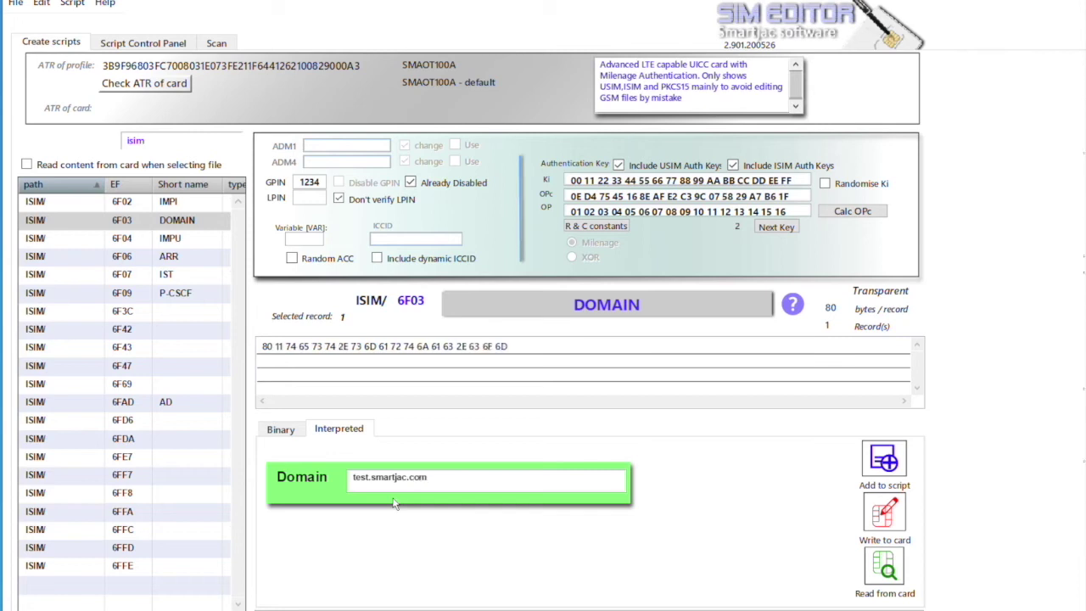
click(885, 459)
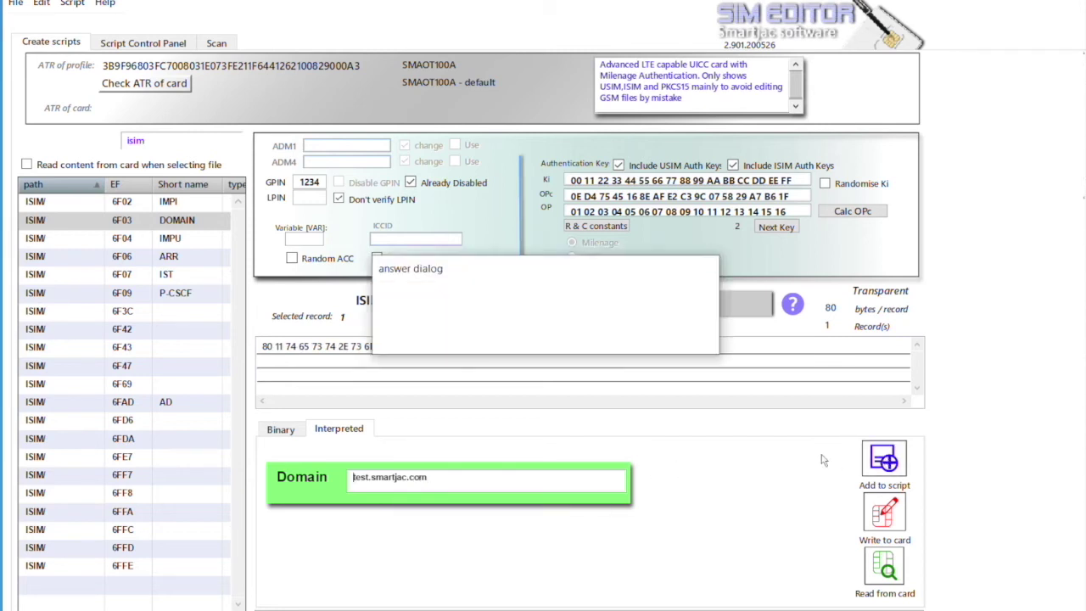
click(674, 336)
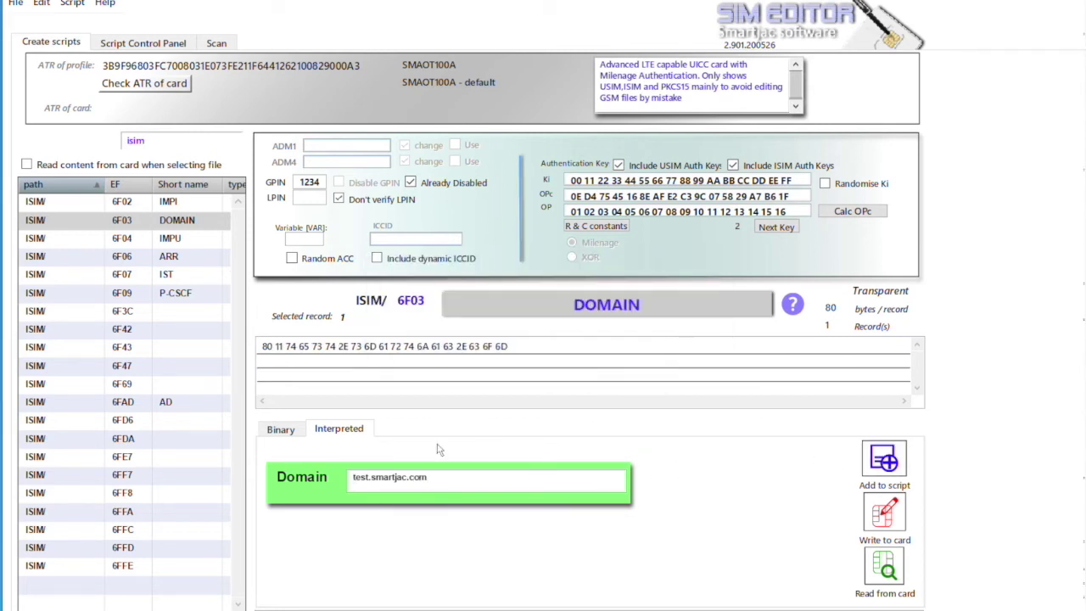
click(174, 203)
Replace the IMPI domain vzims.com with smartjac.com and delete the digits before the @
click(299, 350)
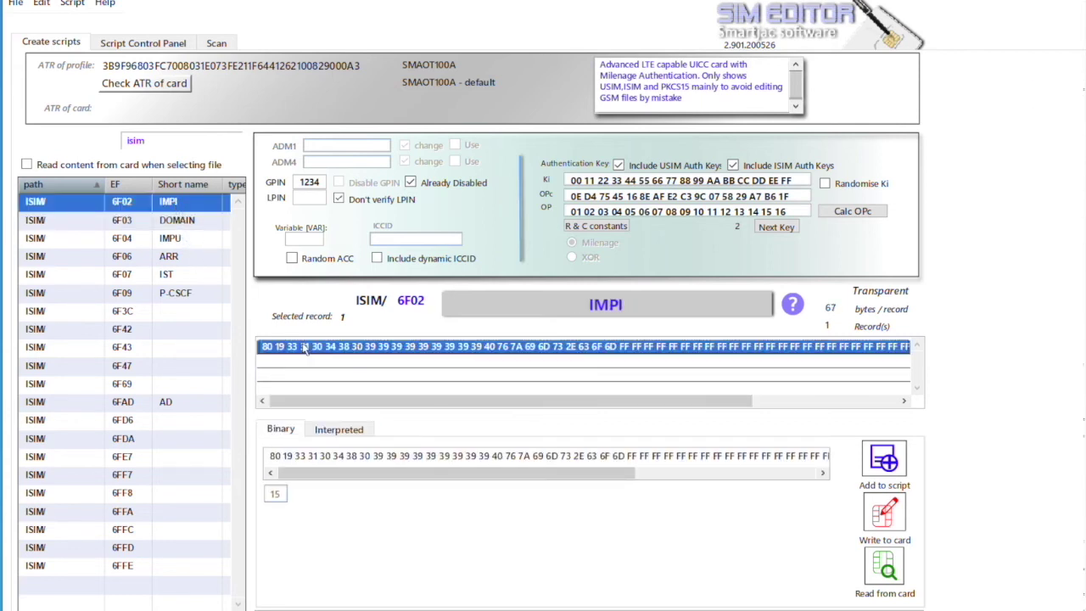
click(343, 431)
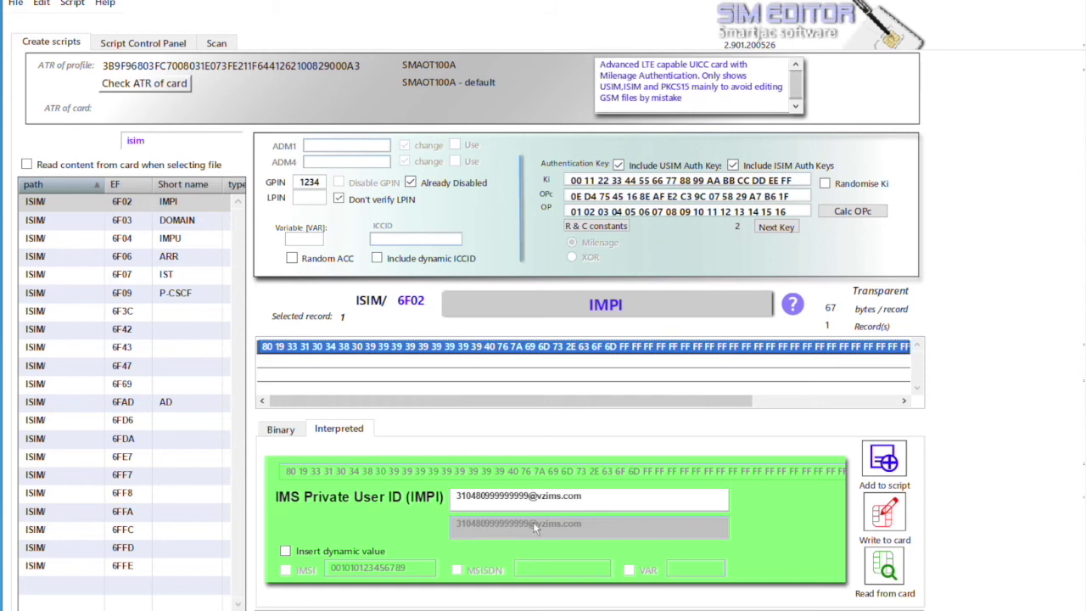
drag(583, 496, 539, 496)
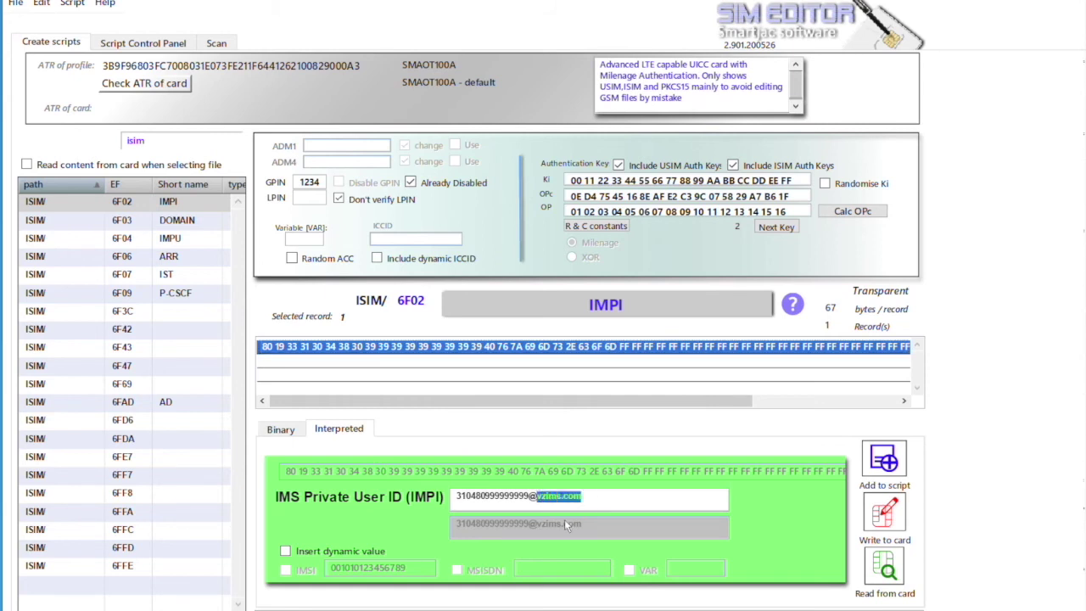
text(smart)
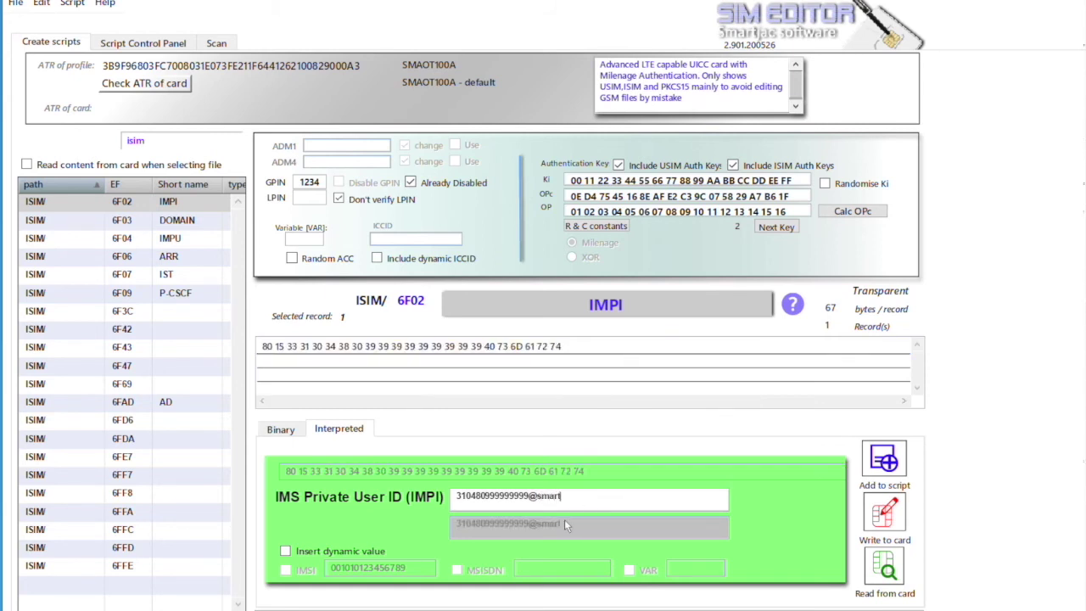
text(jac.com)
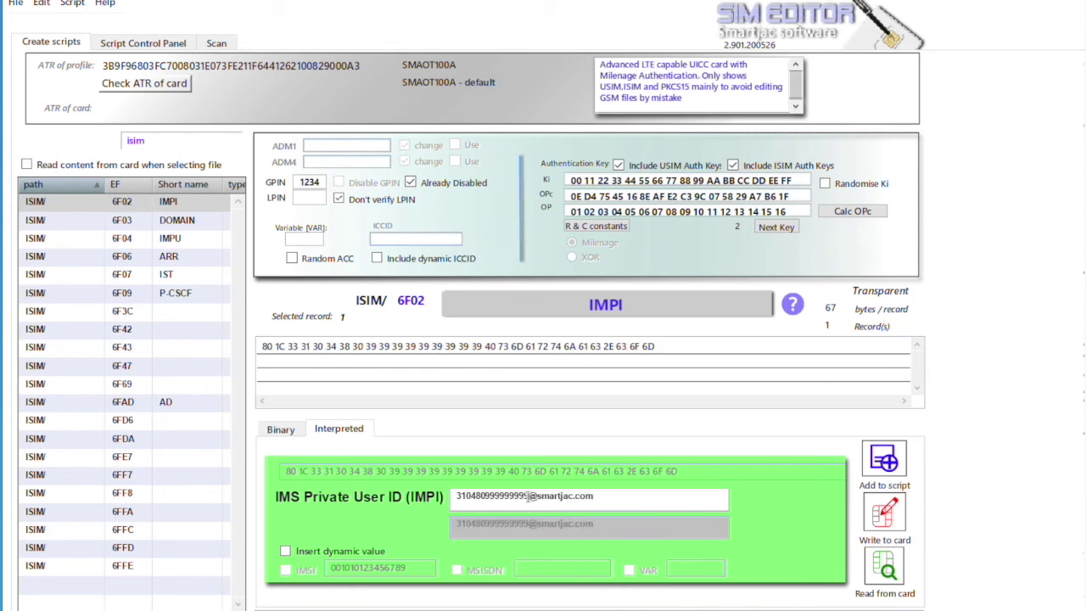
drag(528, 496, 447, 501)
key(BackSpace)
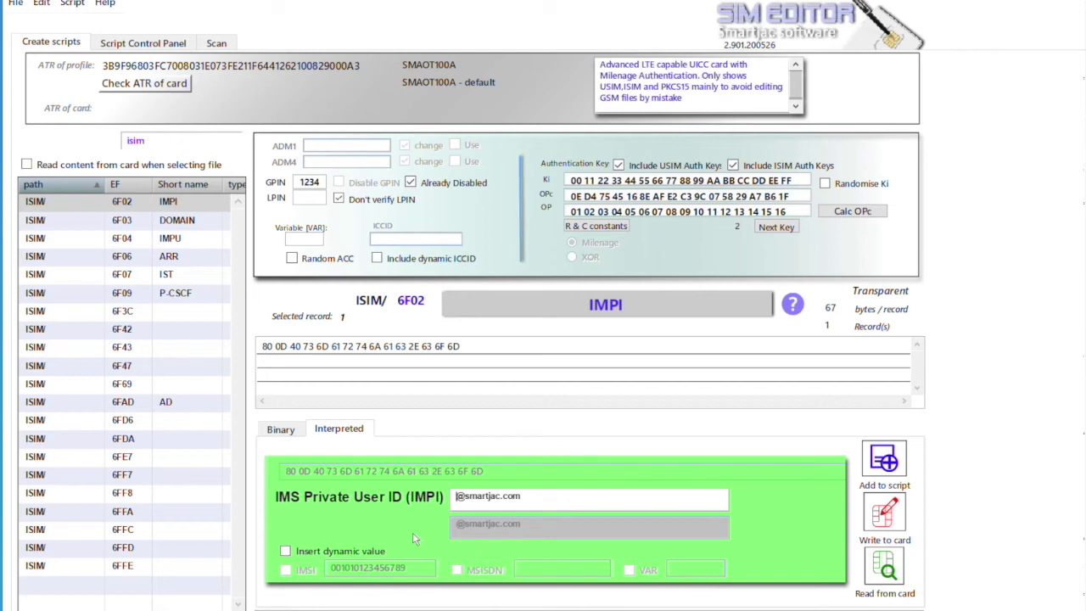
Insert the IMSI dynamic value into the IMPI and add it to the script
click(363, 551)
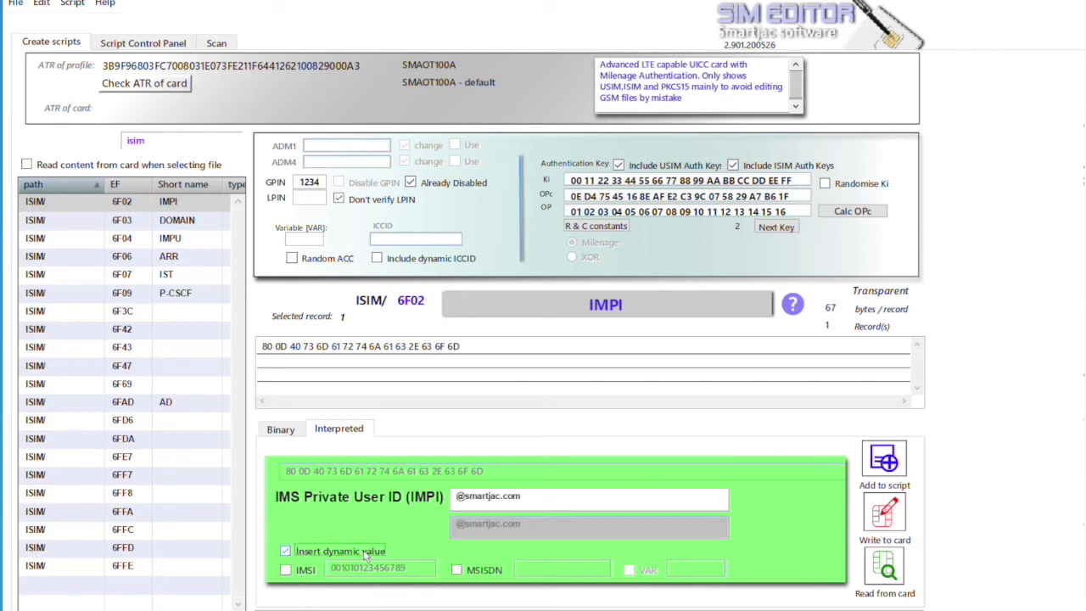
click(286, 570)
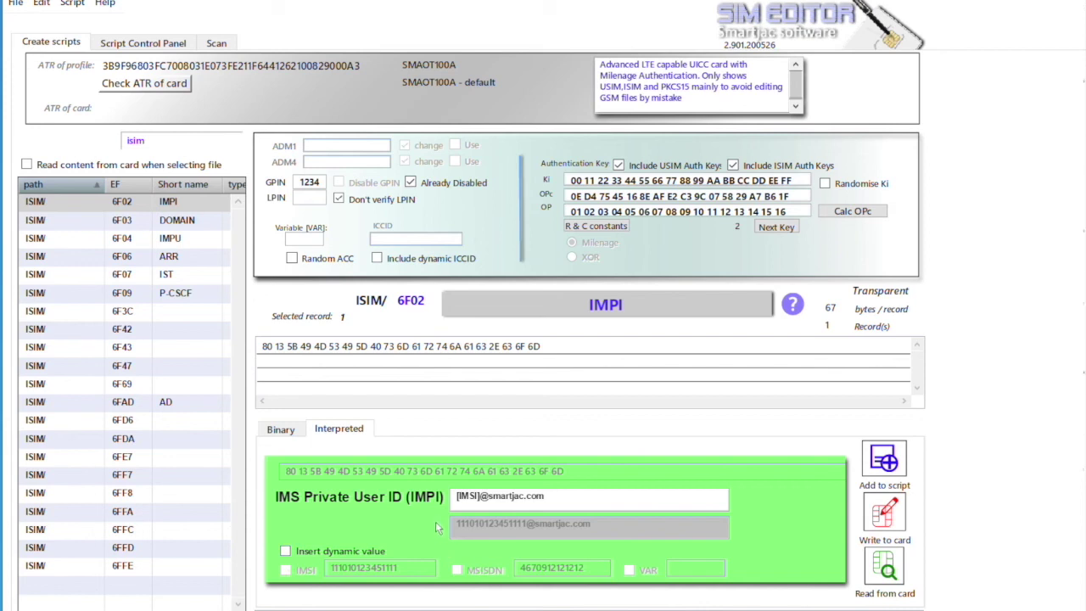
click(477, 501)
click(884, 460)
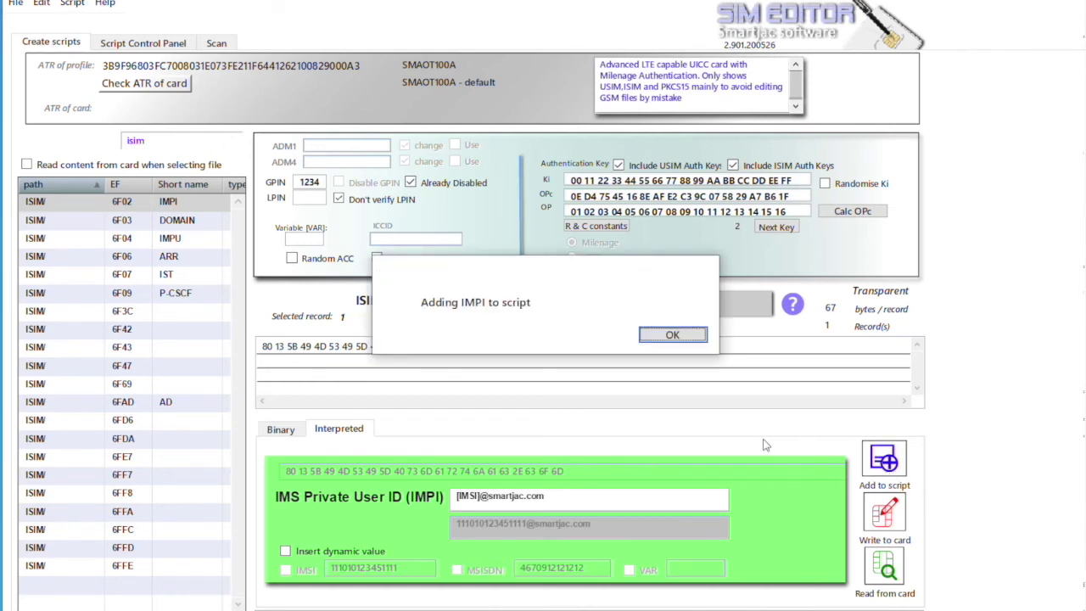
click(673, 336)
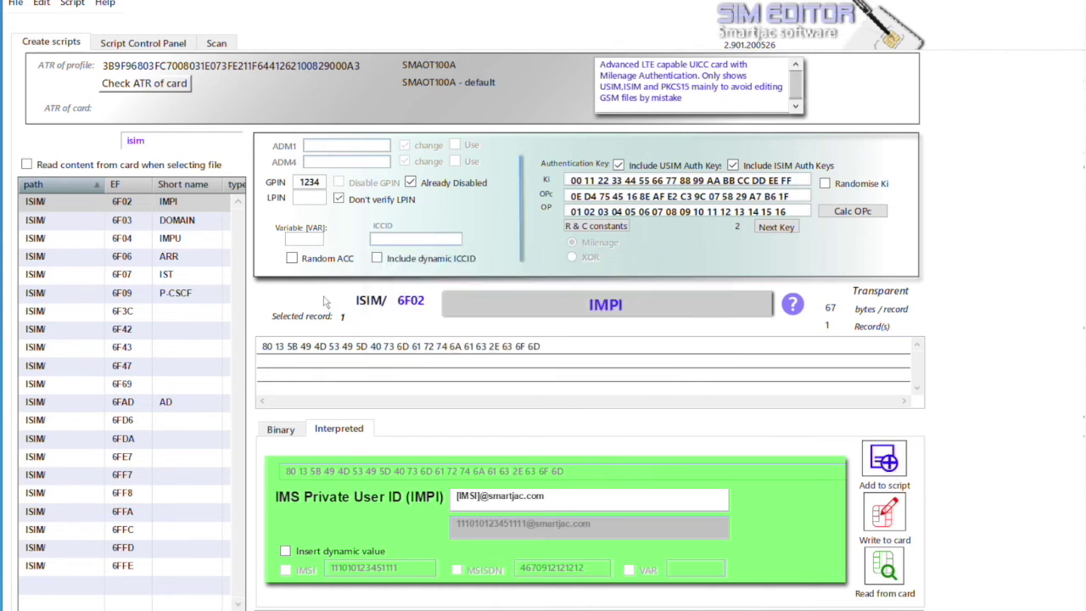
click(185, 241)
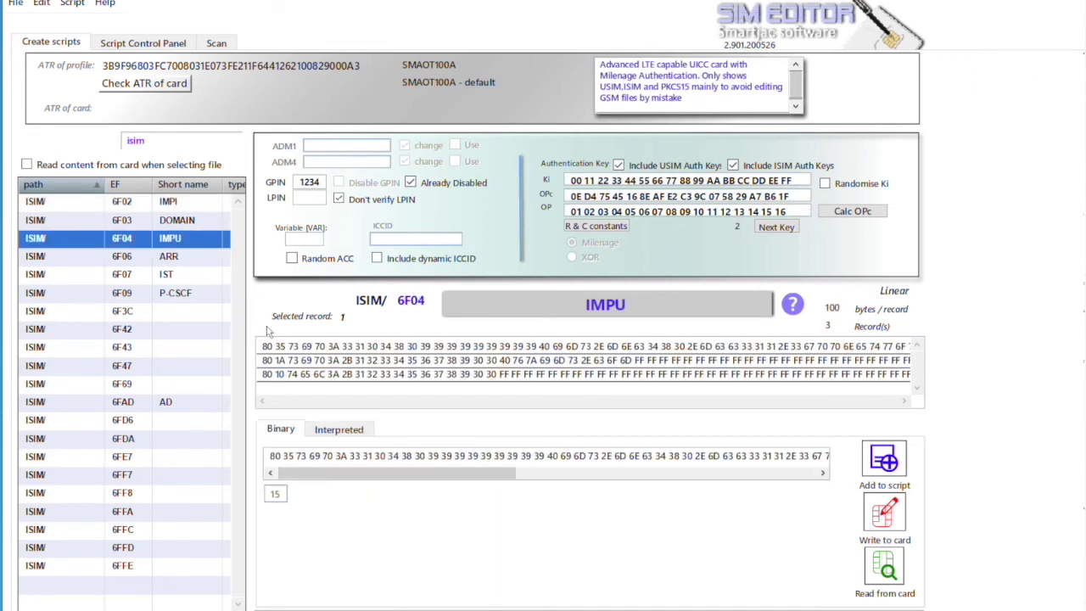
click(301, 349)
click(338, 431)
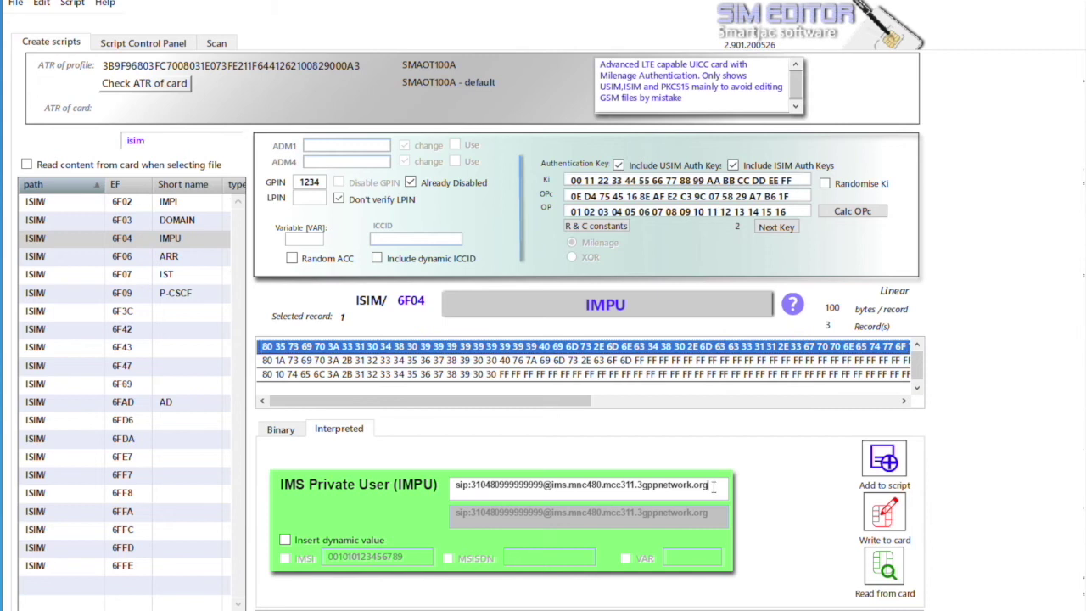
drag(713, 486, 636, 485)
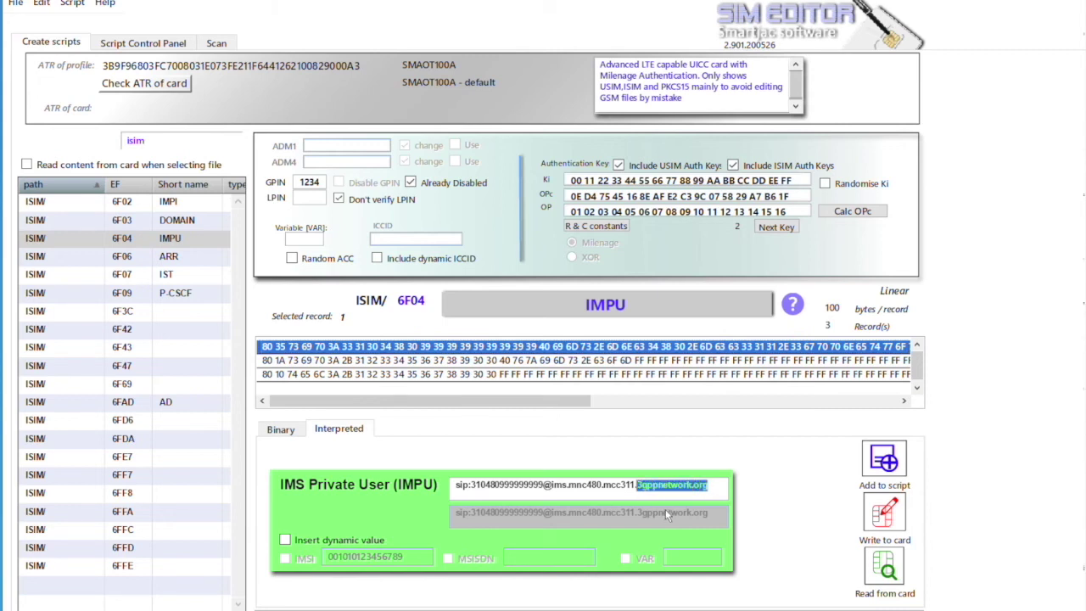
text(smartjac)
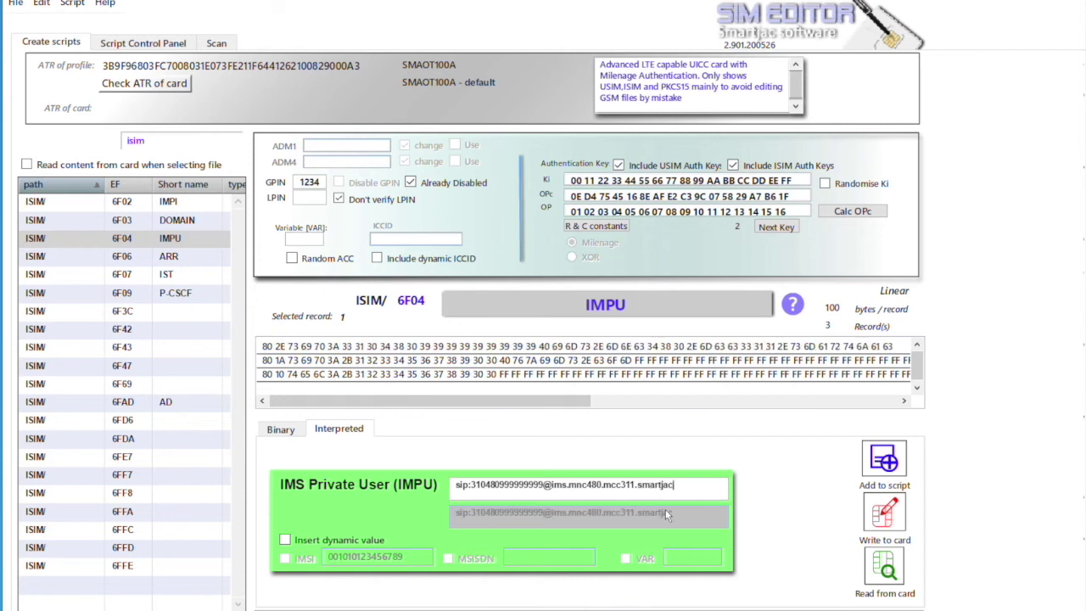
text(.com)
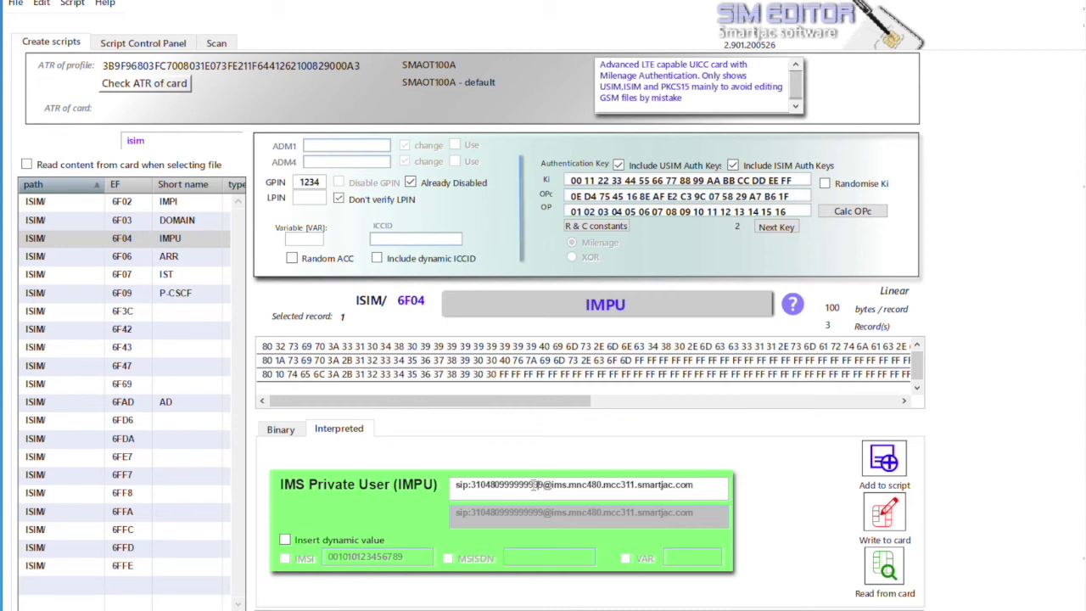
drag(513, 484, 541, 485)
click(543, 484)
key(BackSpace)
key(BackSpace)
key(BackSpace)
key(BackSpace)
key(BackSpace)
key(BackSpace)
key(BackSpace)
key(BackSpace)
key(BackSpace)
key(BackSpace)
key(BackSpace)
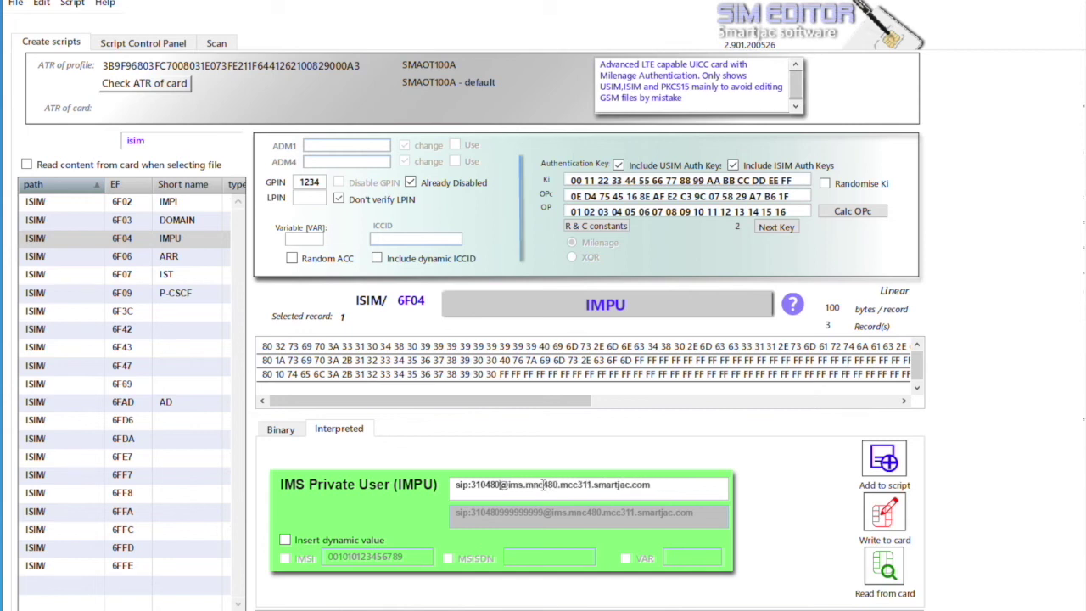
key(BackSpace)
key(BackSpace)
key(BackSpace)
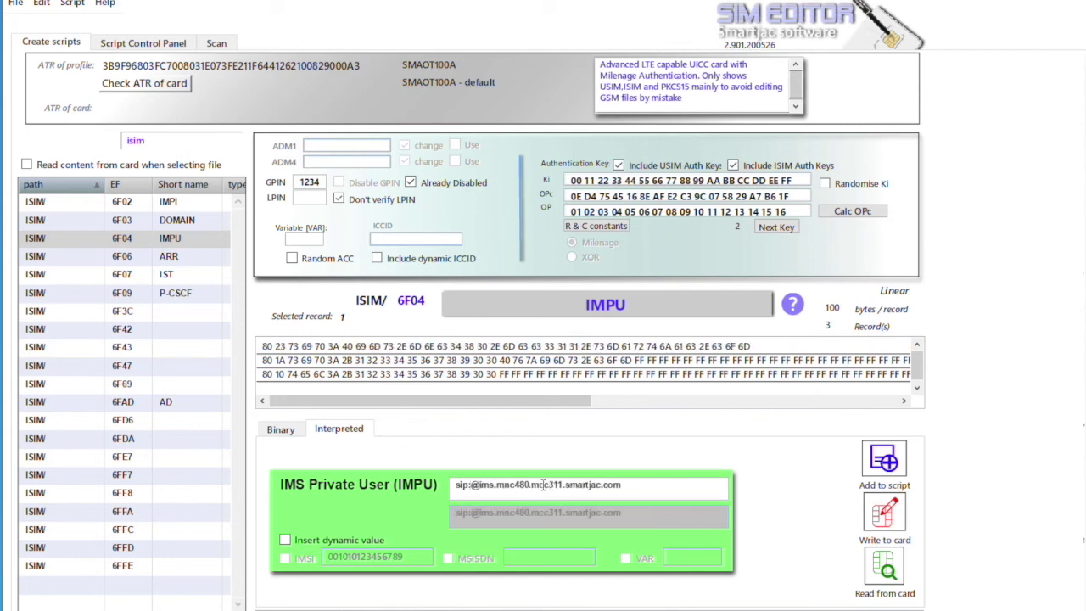
Insert the MSISDN dynamic value and add the first IMPU record to the script
click(382, 541)
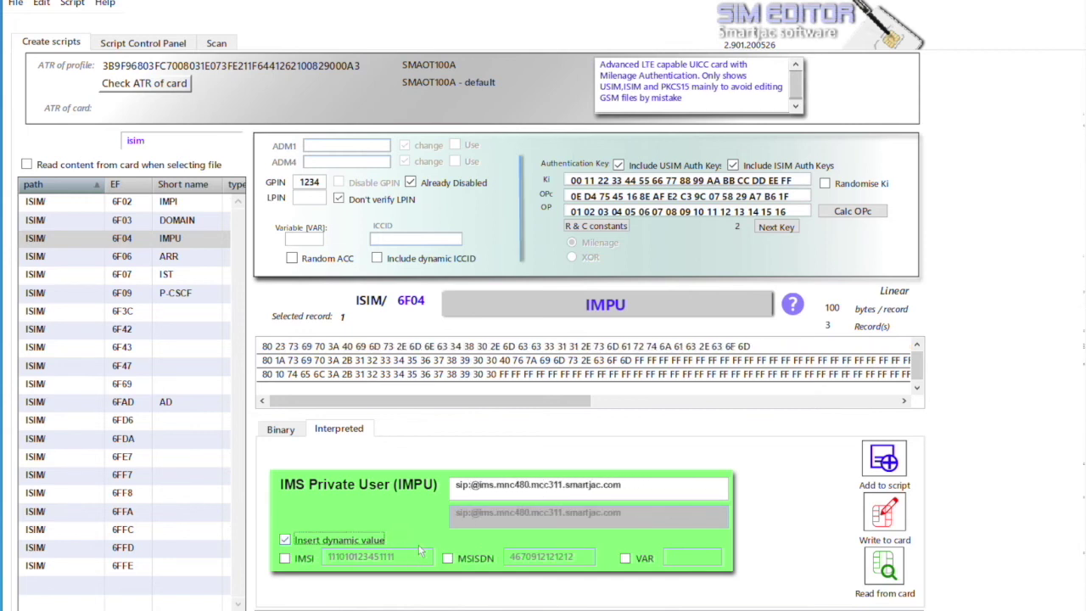
click(447, 558)
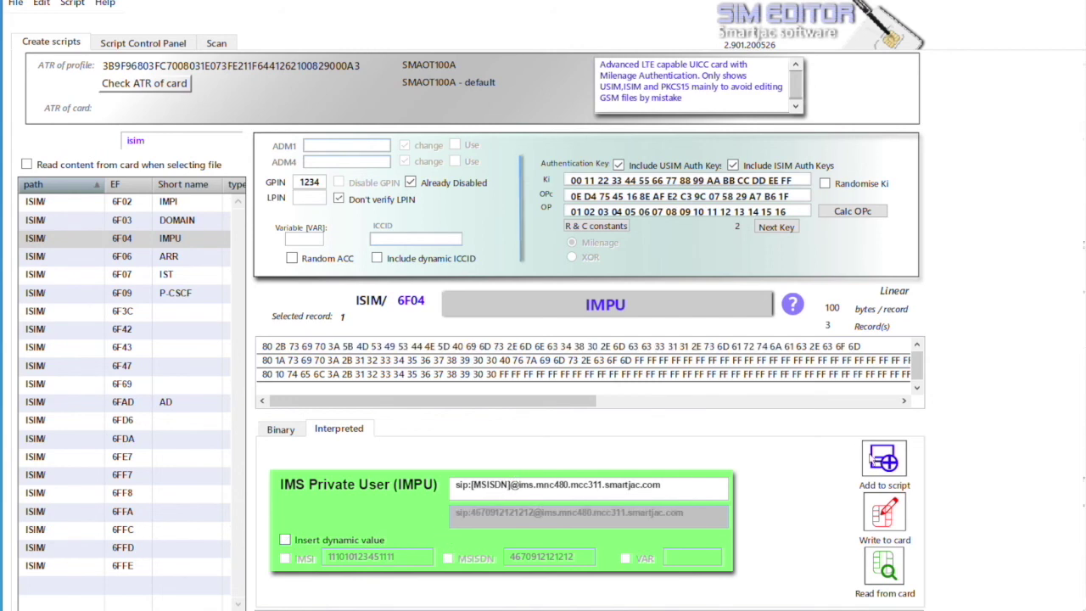
click(871, 458)
click(679, 336)
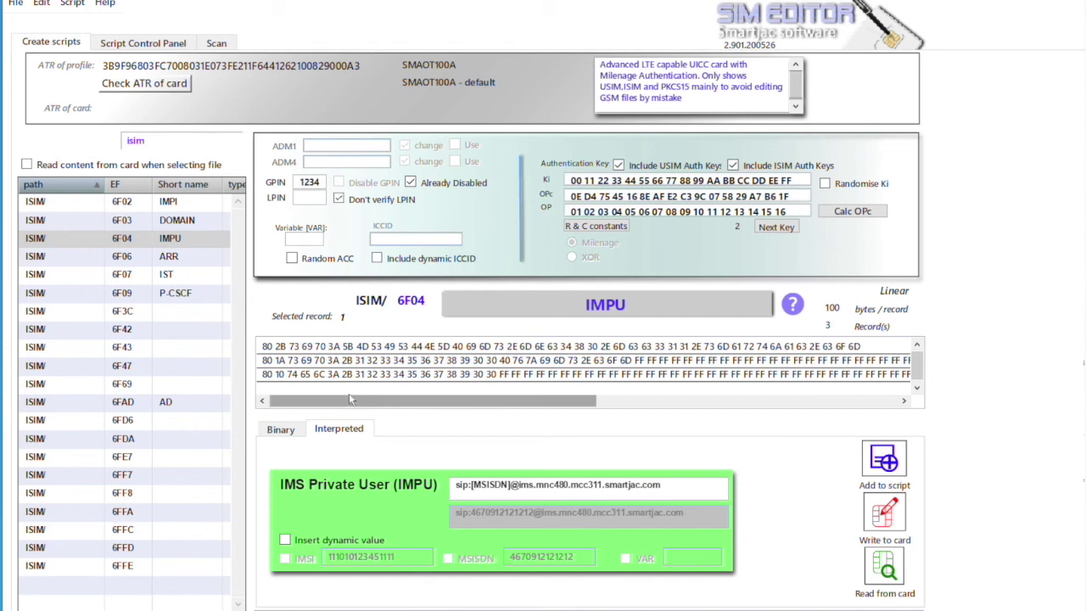
click(349, 360)
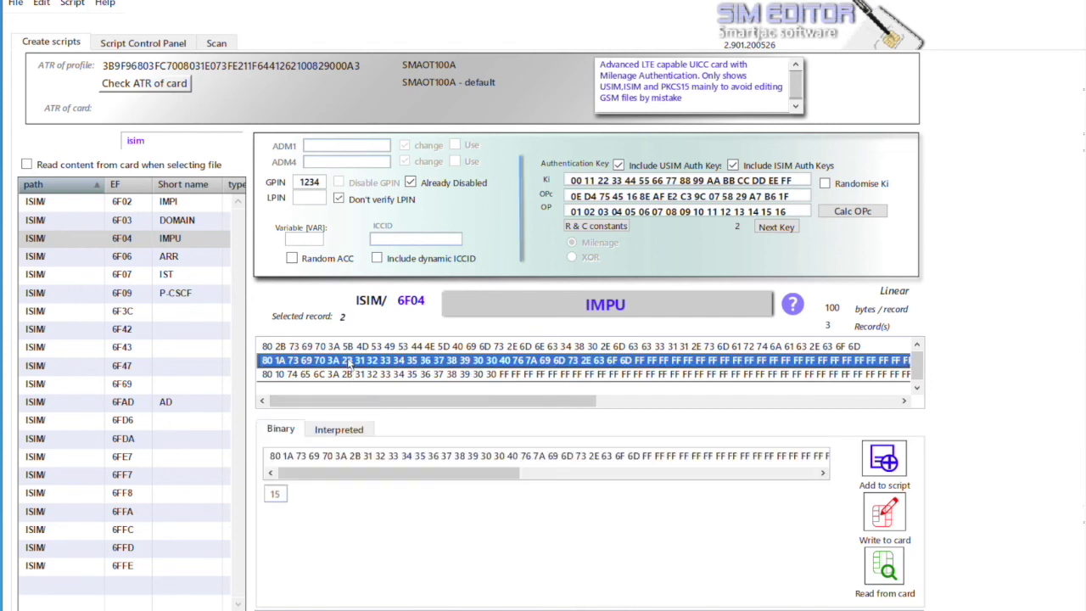
Change the second IMPU record's domain from vzims.com to smartjac.com and add it to the script
click(344, 429)
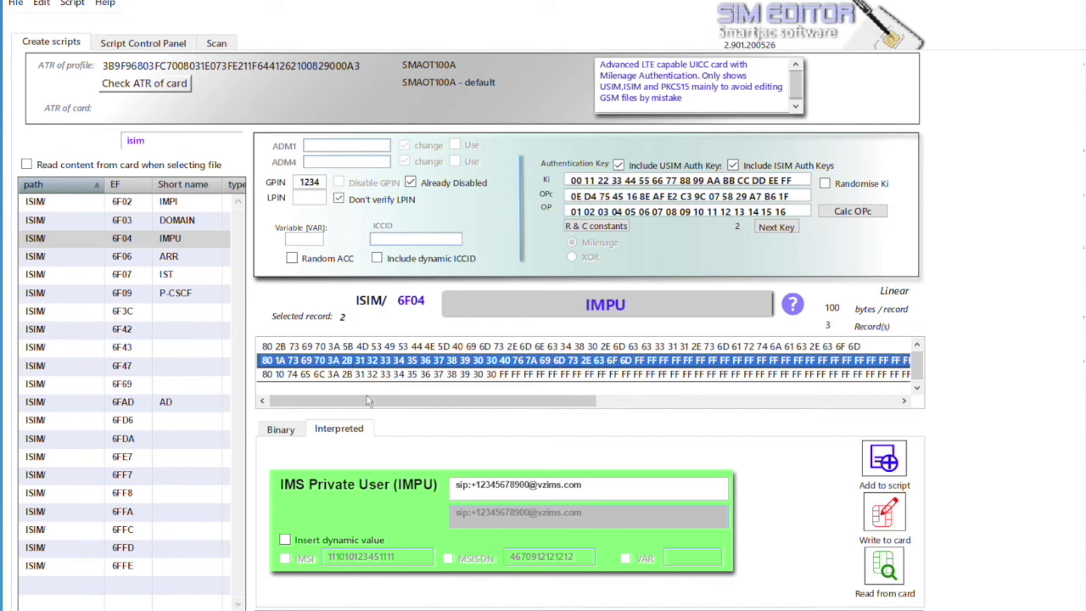
drag(584, 484, 539, 485)
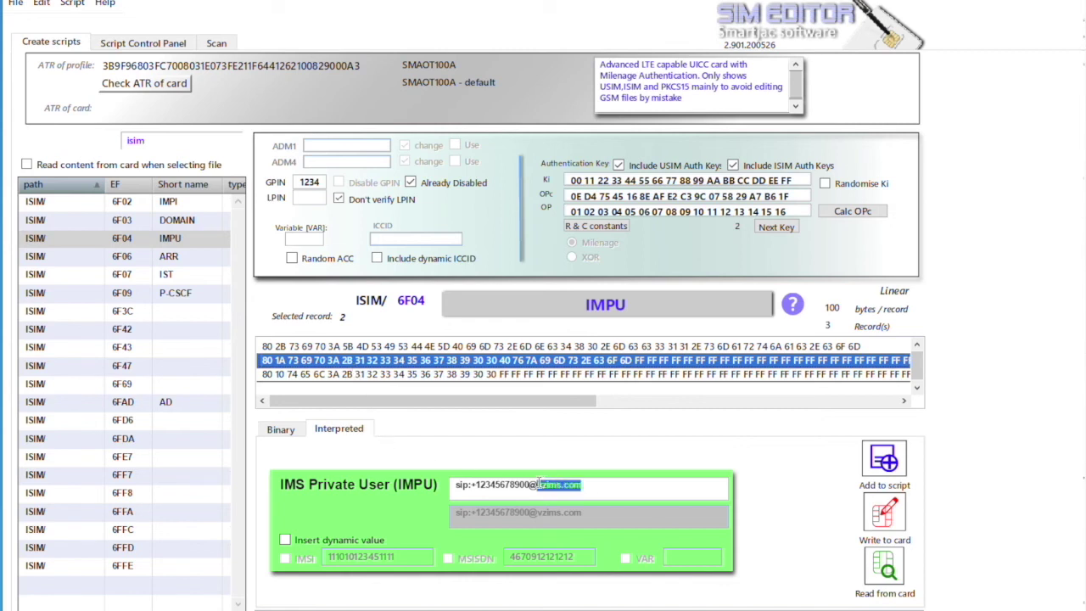
text(sm)
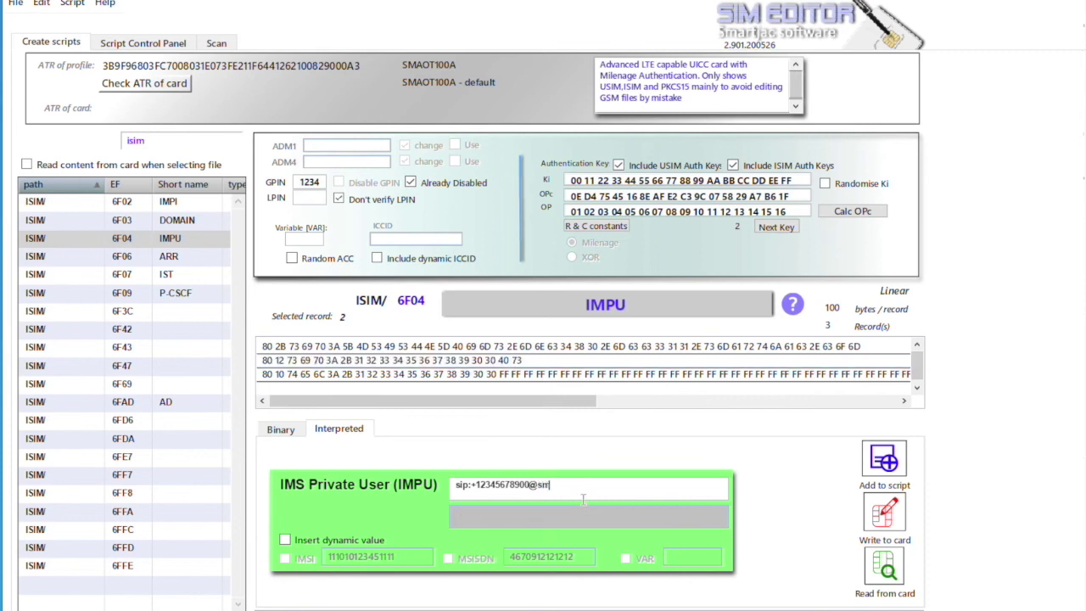
text(artjac.com)
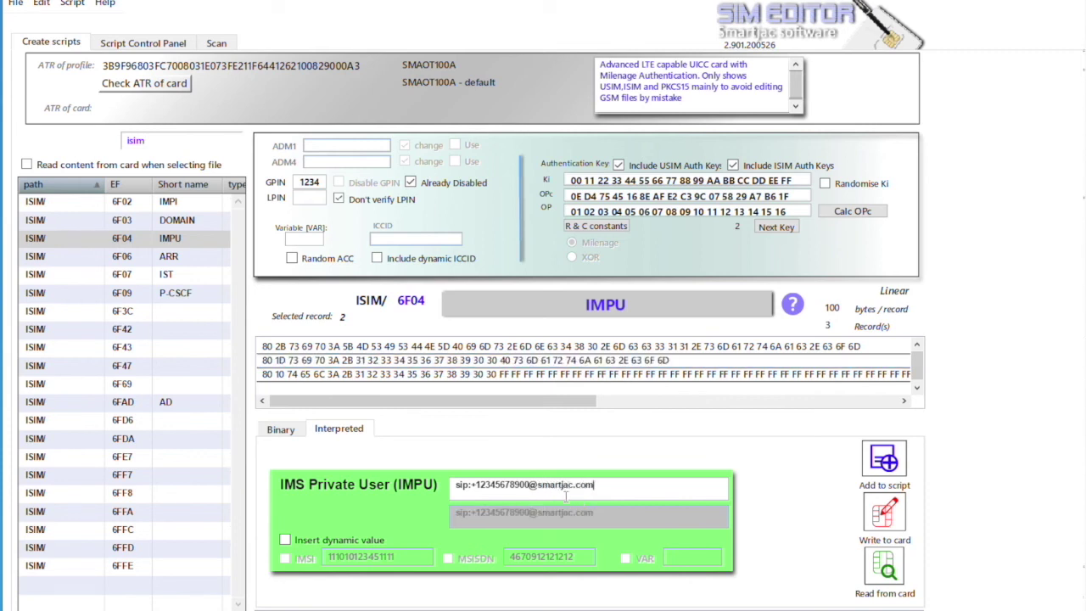
click(882, 465)
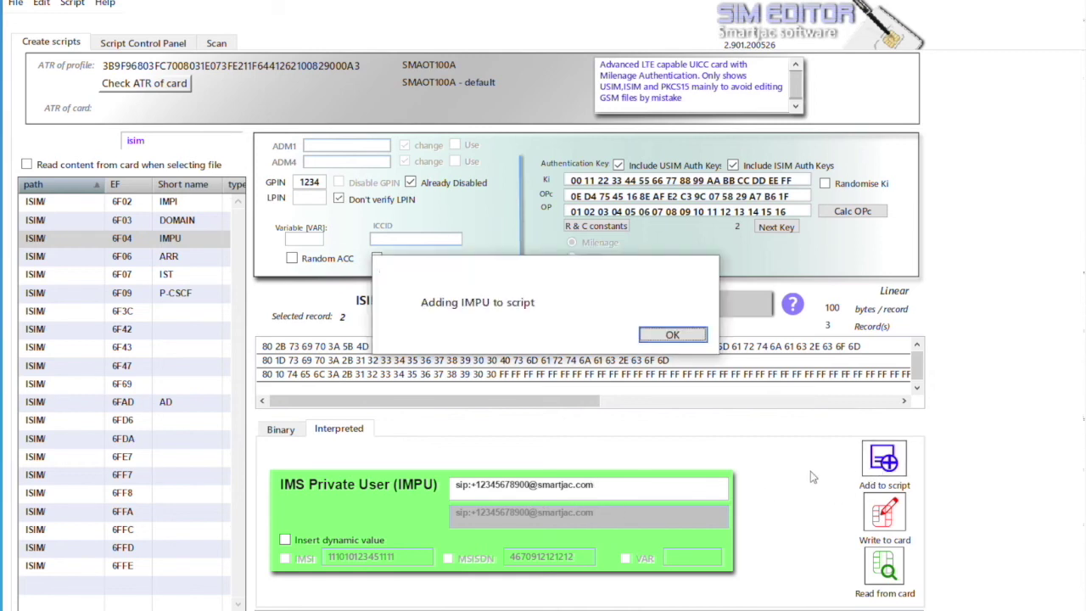
click(687, 343)
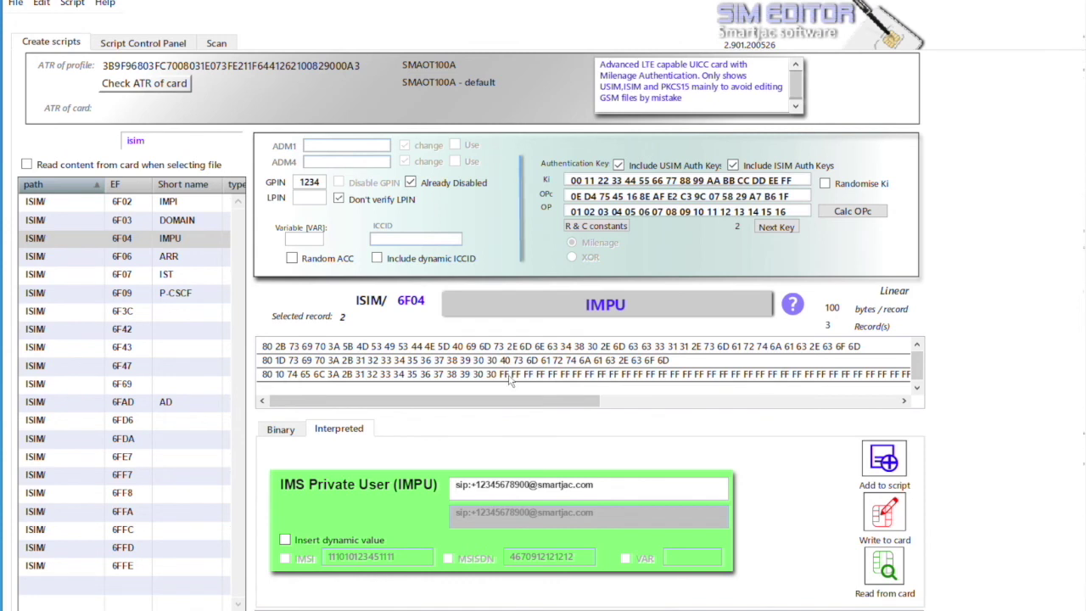
click(510, 381)
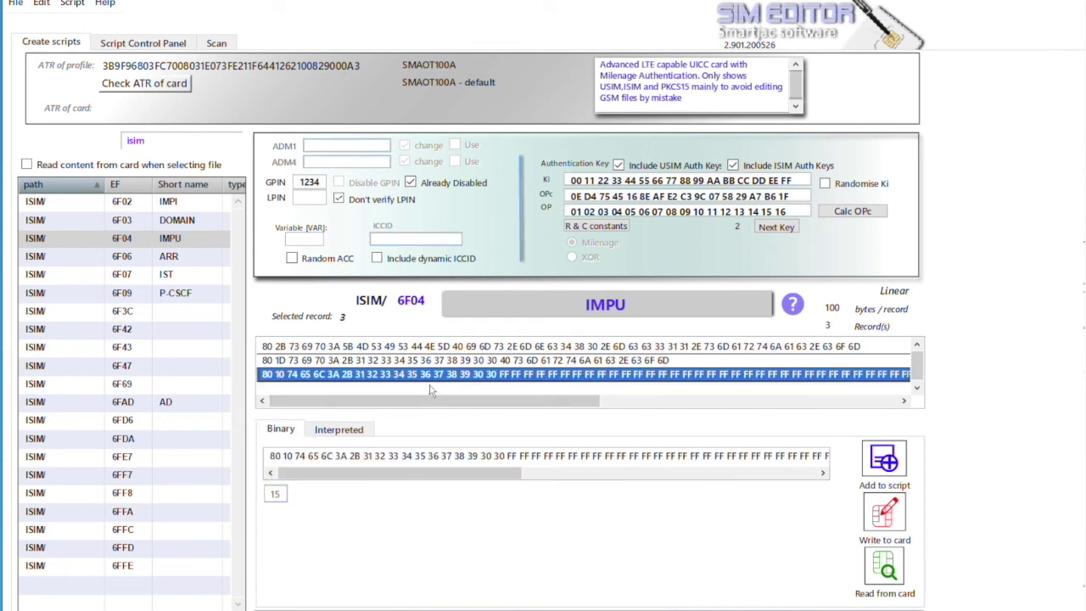
click(72, 3)
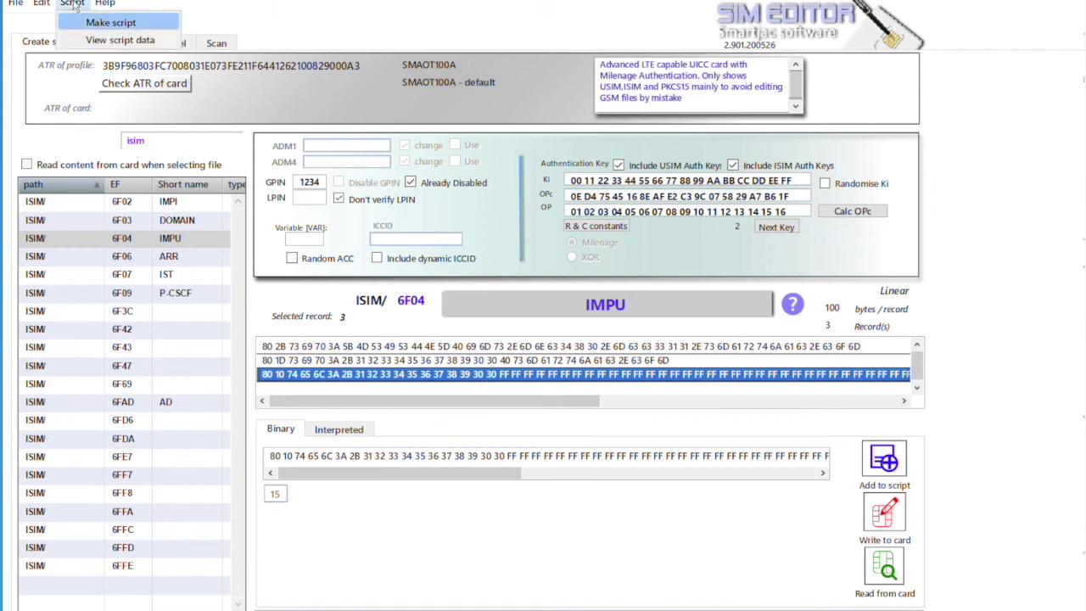
click(119, 40)
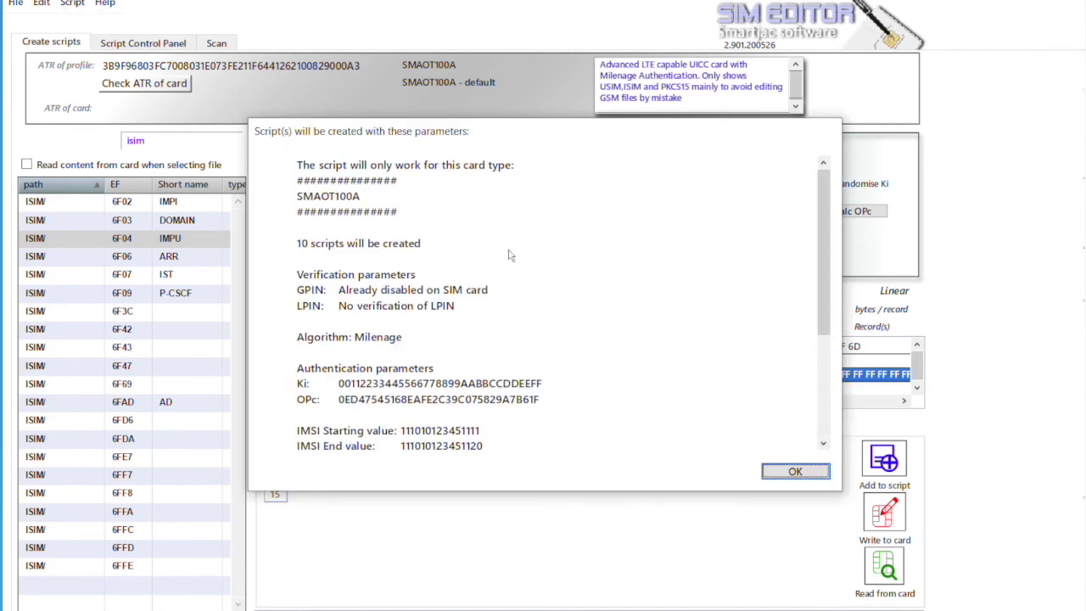
scroll(425, 344, down, 4)
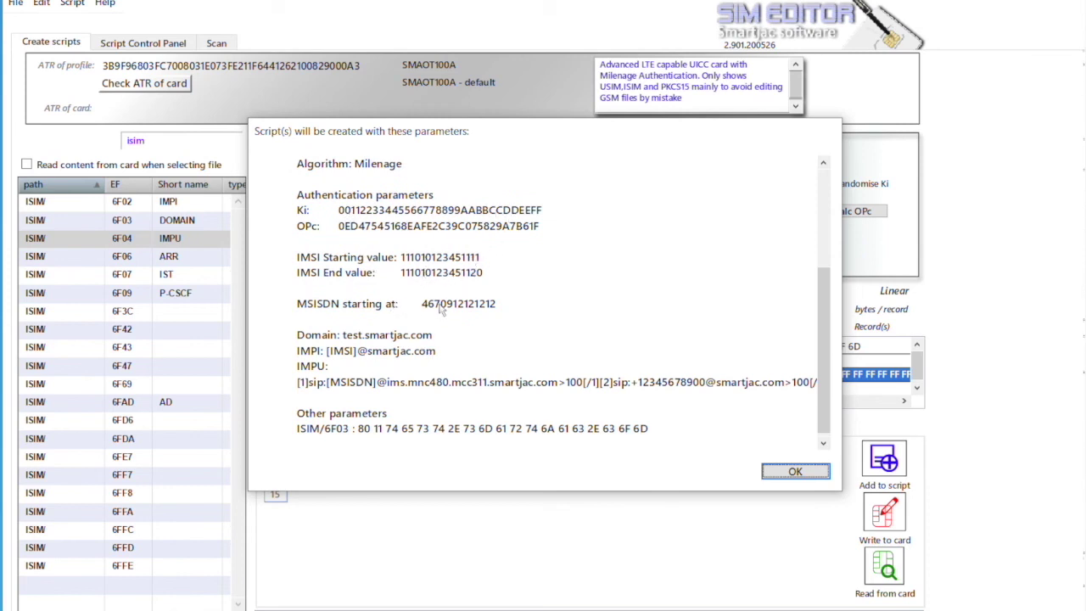
scroll(449, 307, down, 1)
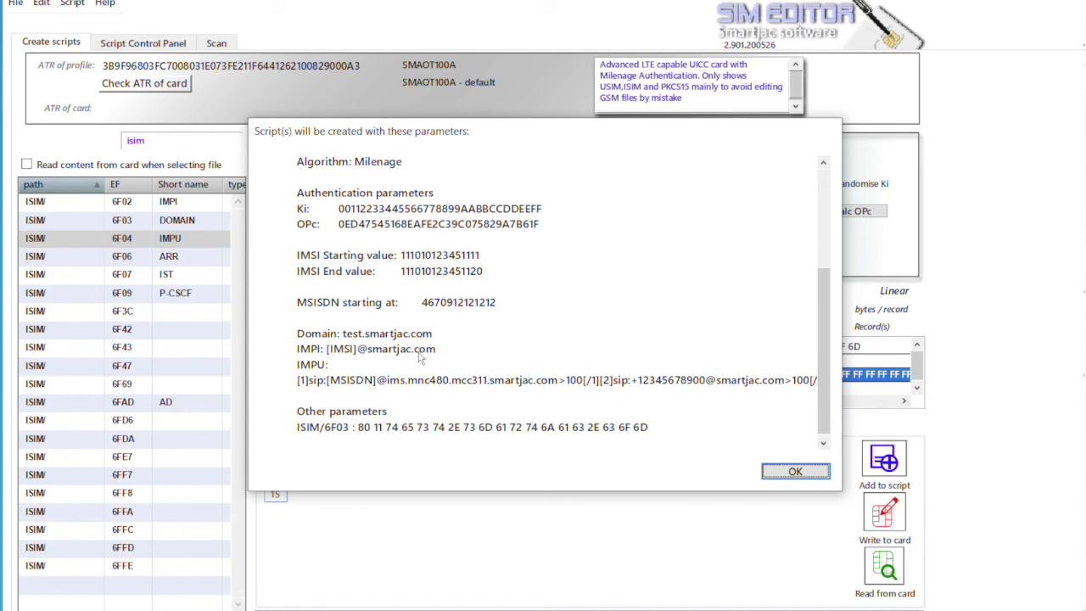
click(788, 472)
Generate the 10 SMAOT100A scripts under project name 'test' and save them into scripts\test_20-7-14
click(73, 4)
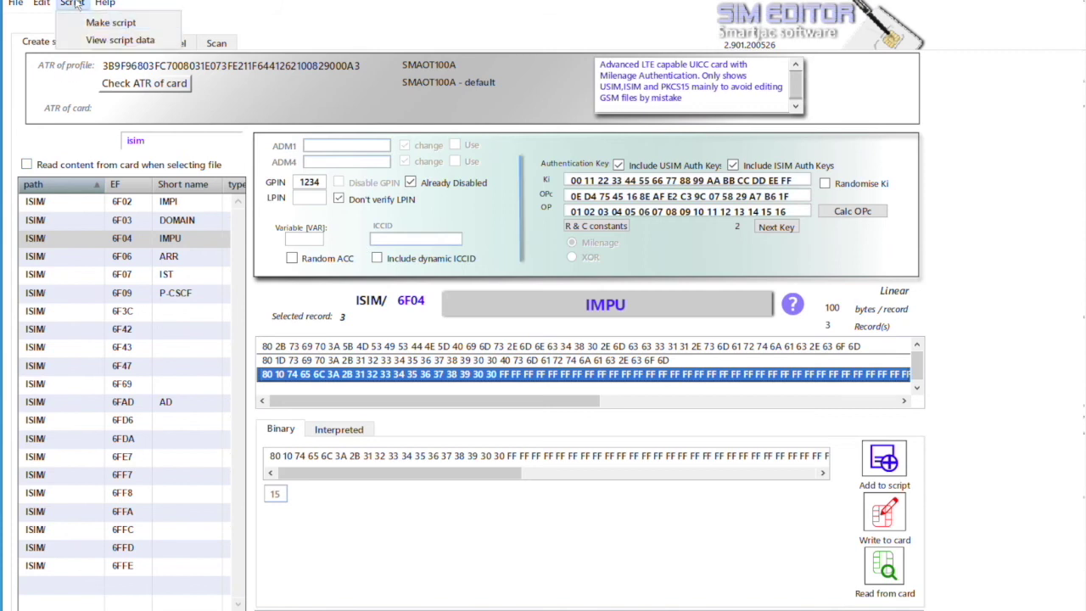
click(89, 23)
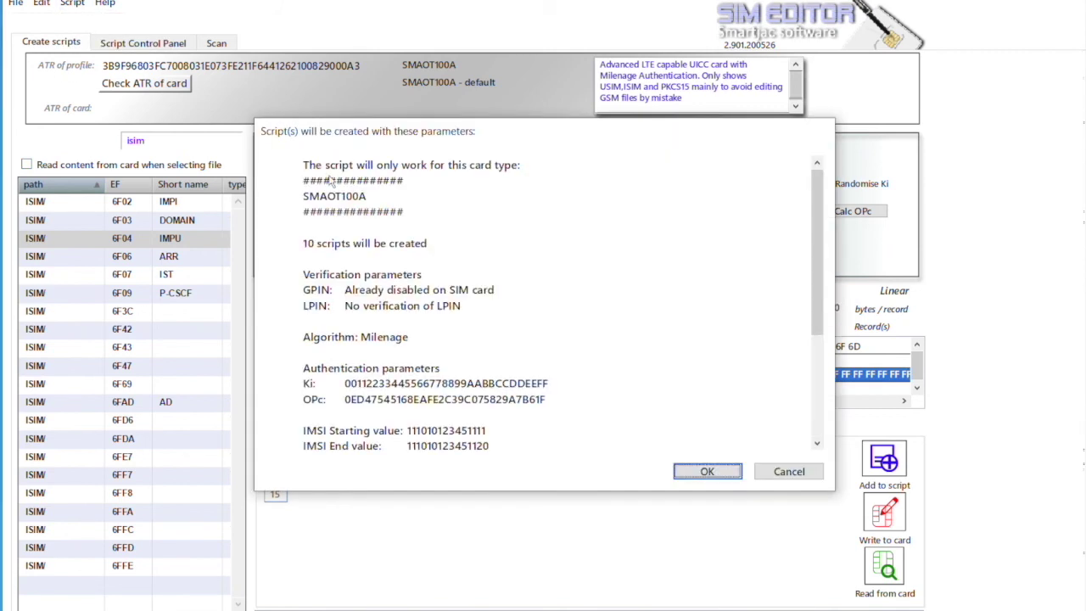
click(691, 473)
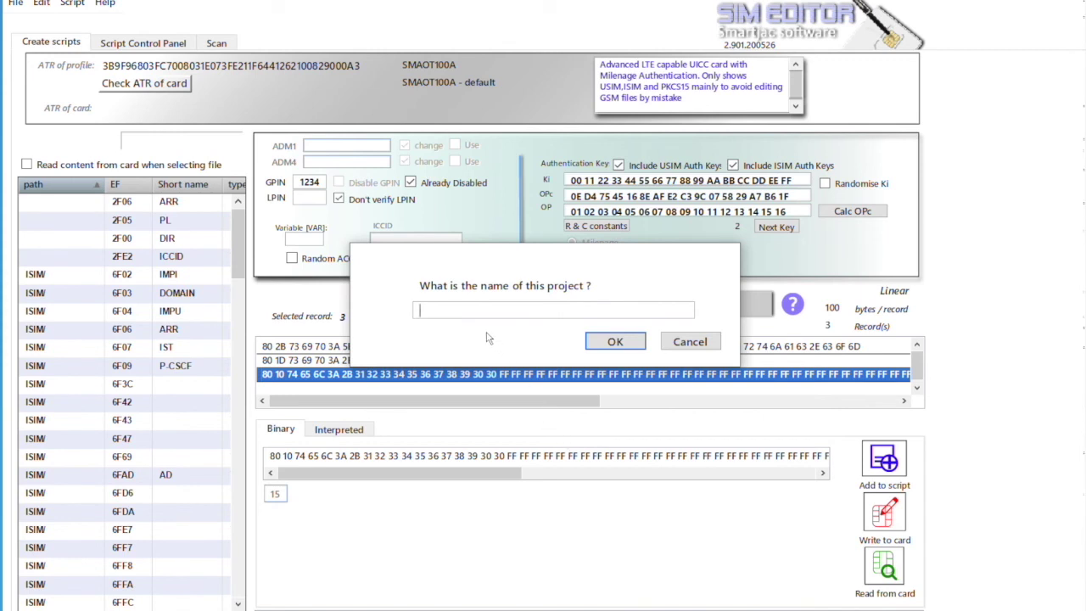
key(Return)
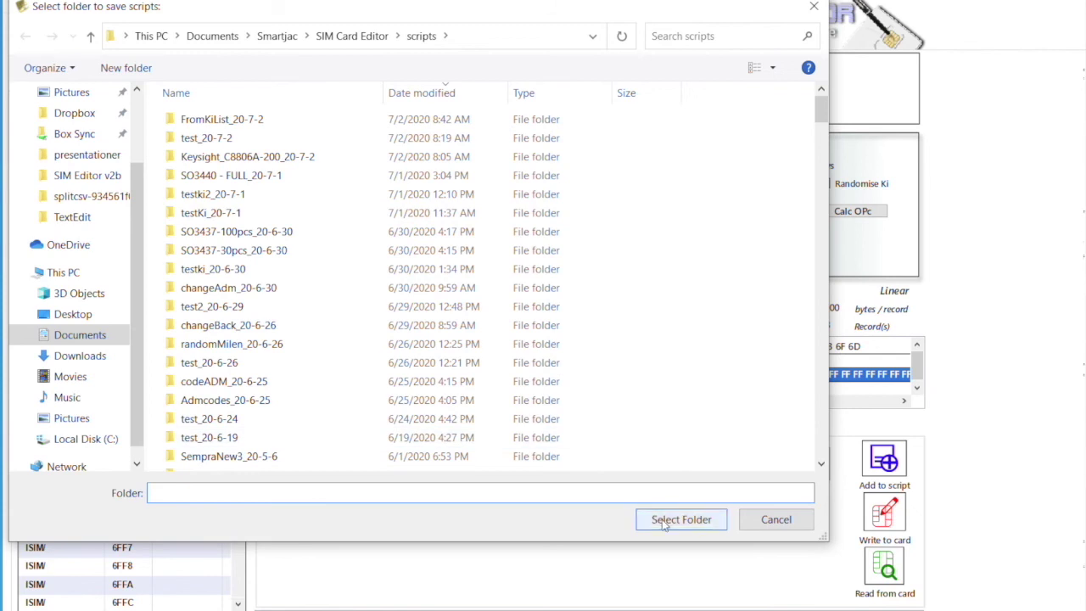
click(665, 520)
click(652, 341)
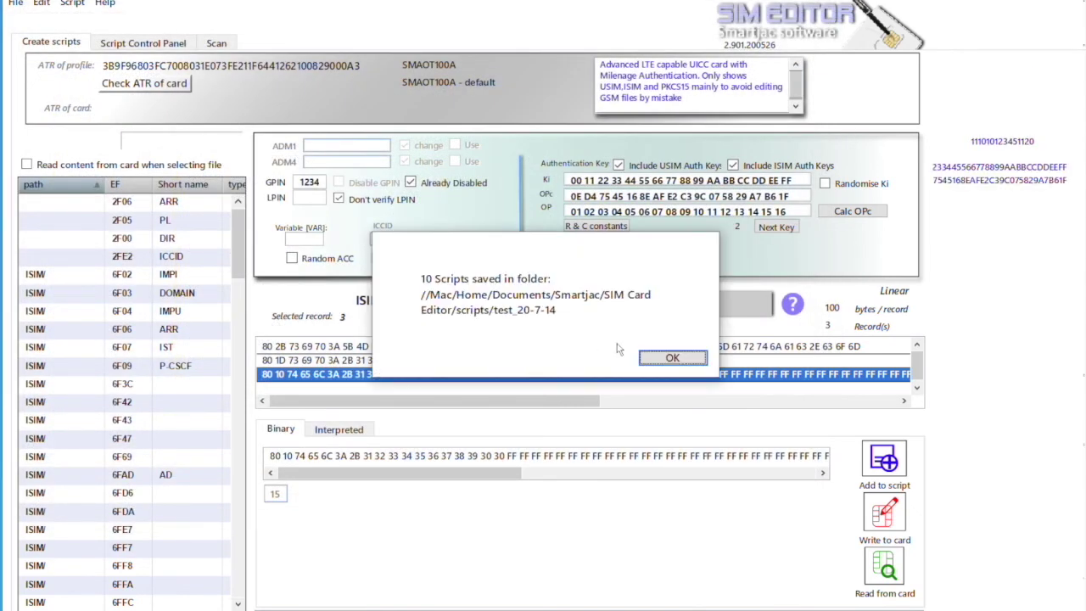
click(668, 358)
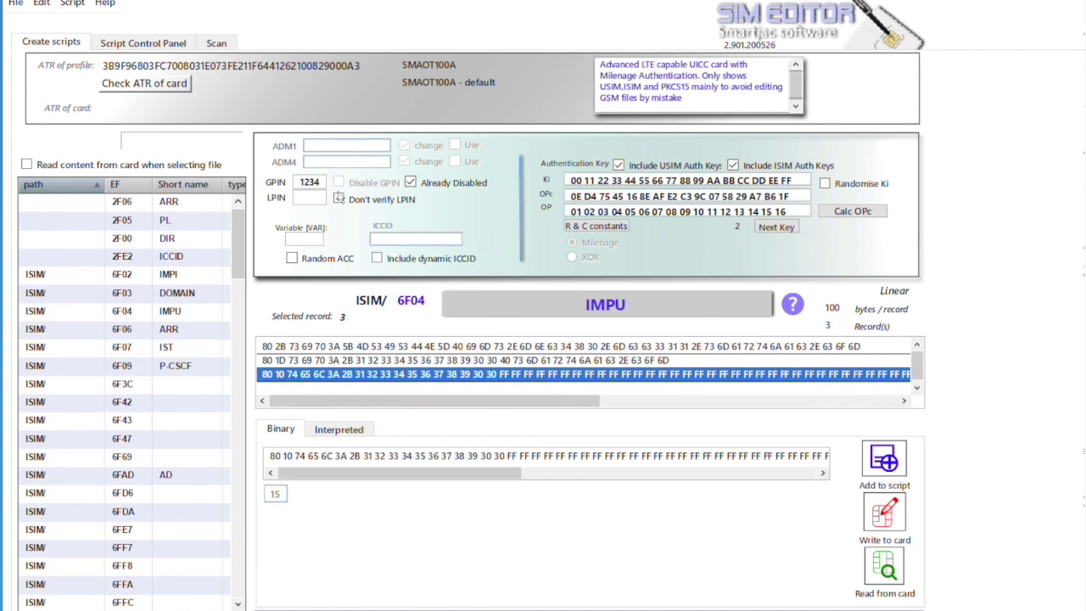
Load the scripts from the test_20-7-14 folder into the Script Control Panel
click(135, 44)
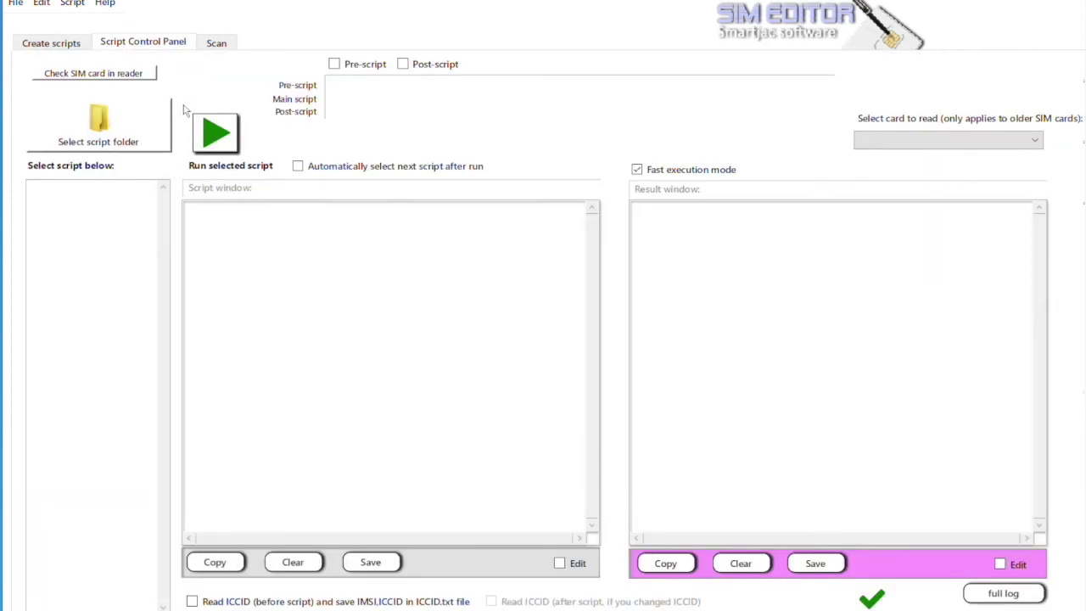
click(150, 136)
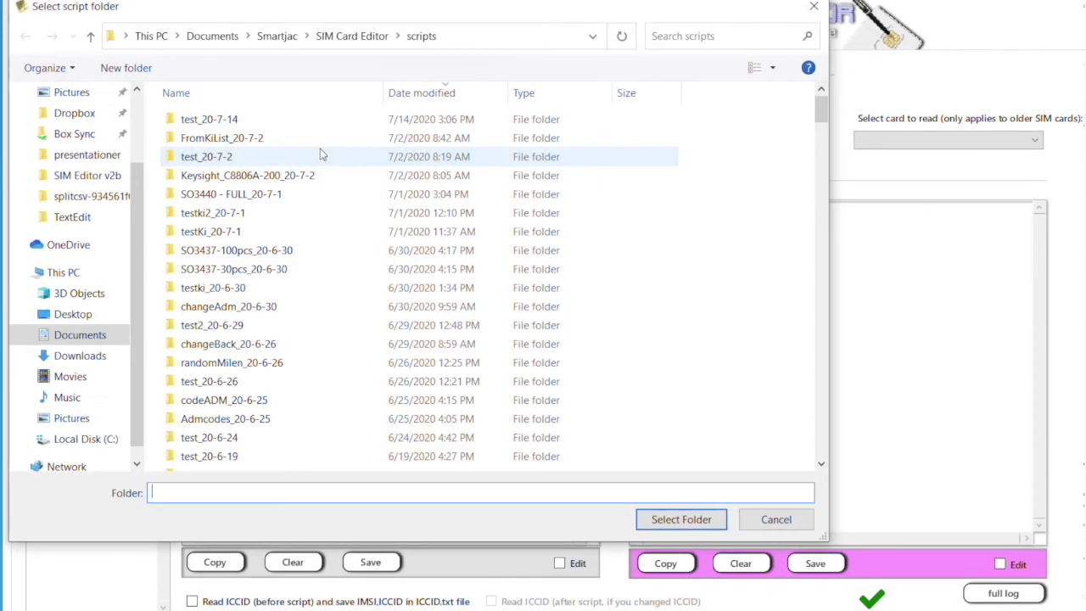
double_click(238, 117)
click(681, 519)
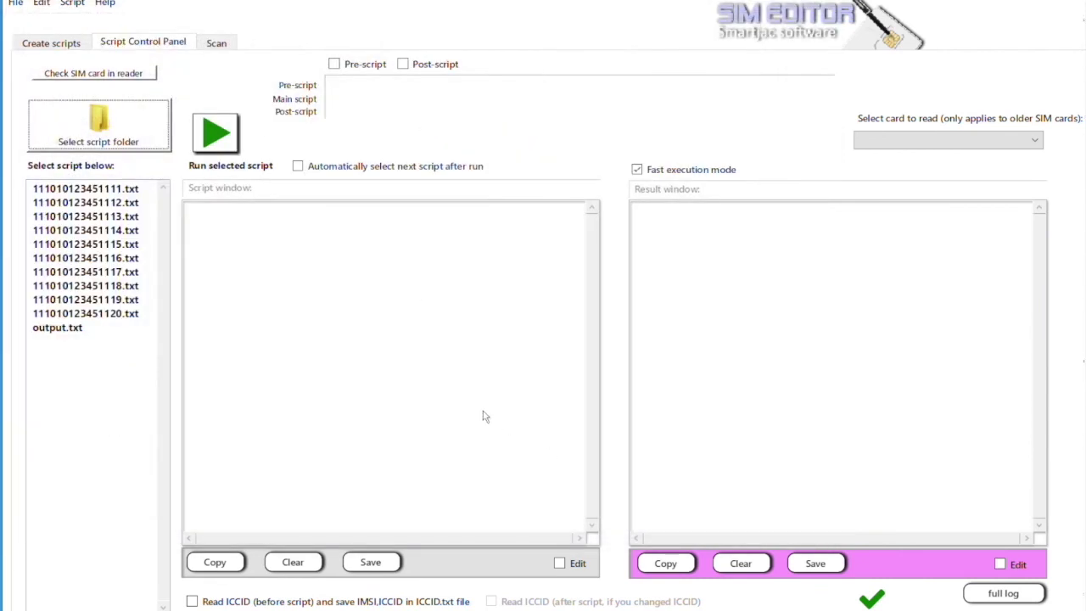
click(101, 191)
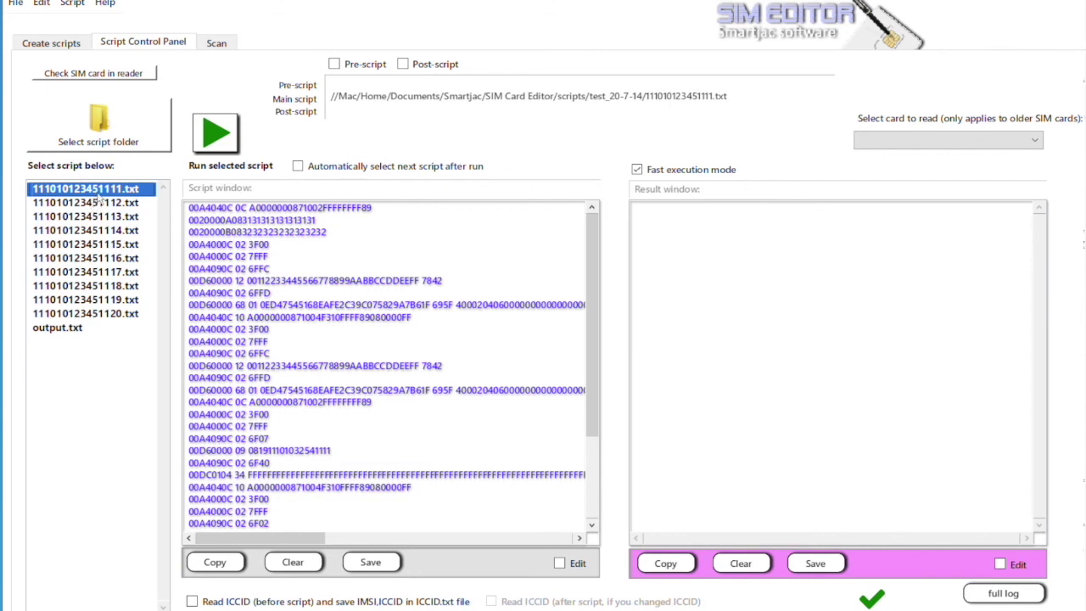
click(96, 204)
click(102, 217)
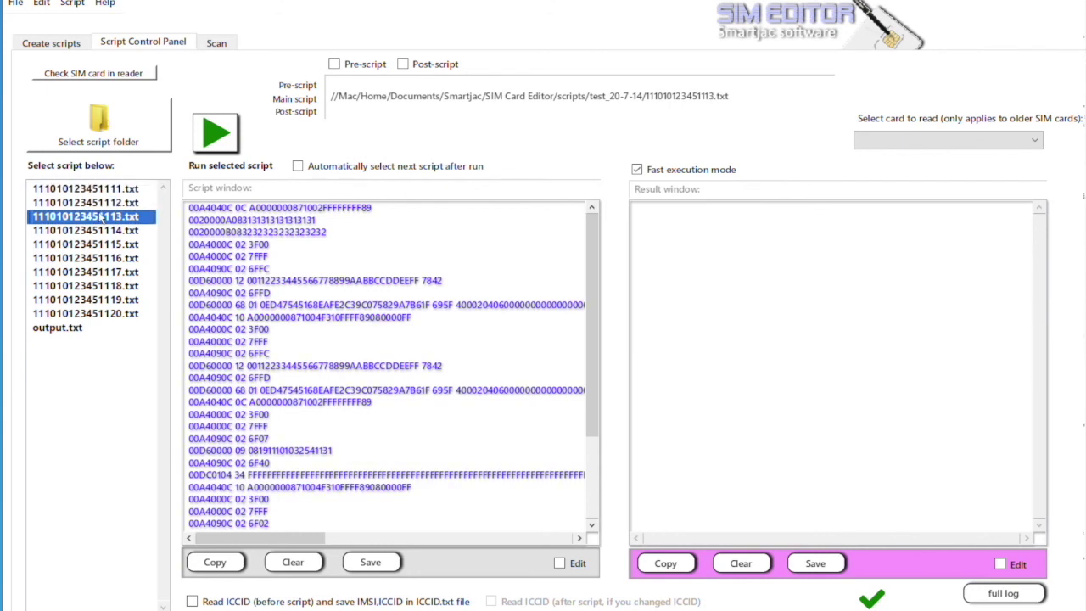
scroll(301, 325, down, 3)
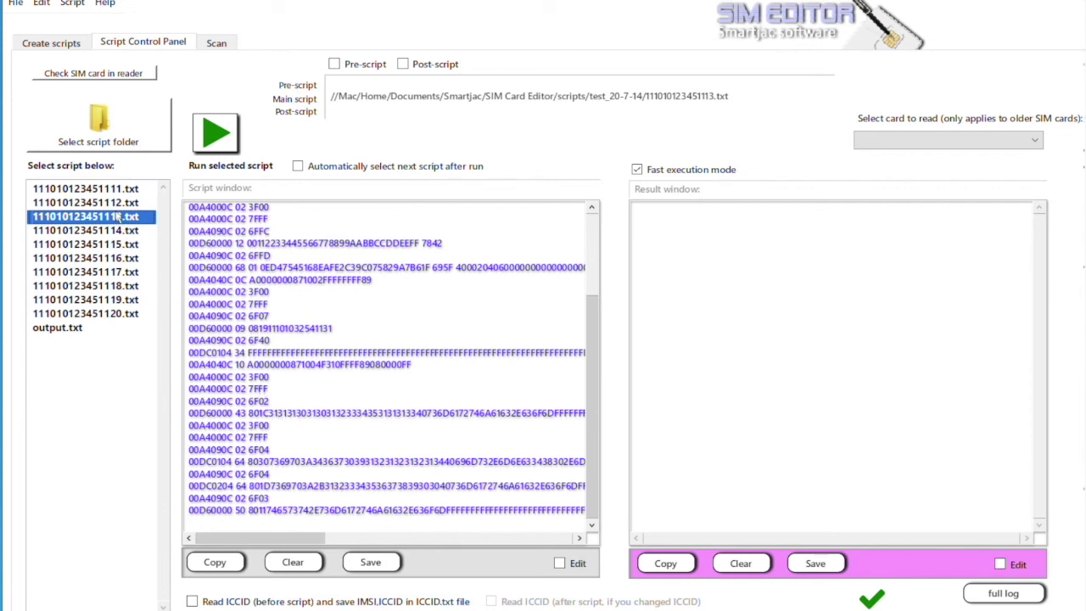
click(110, 190)
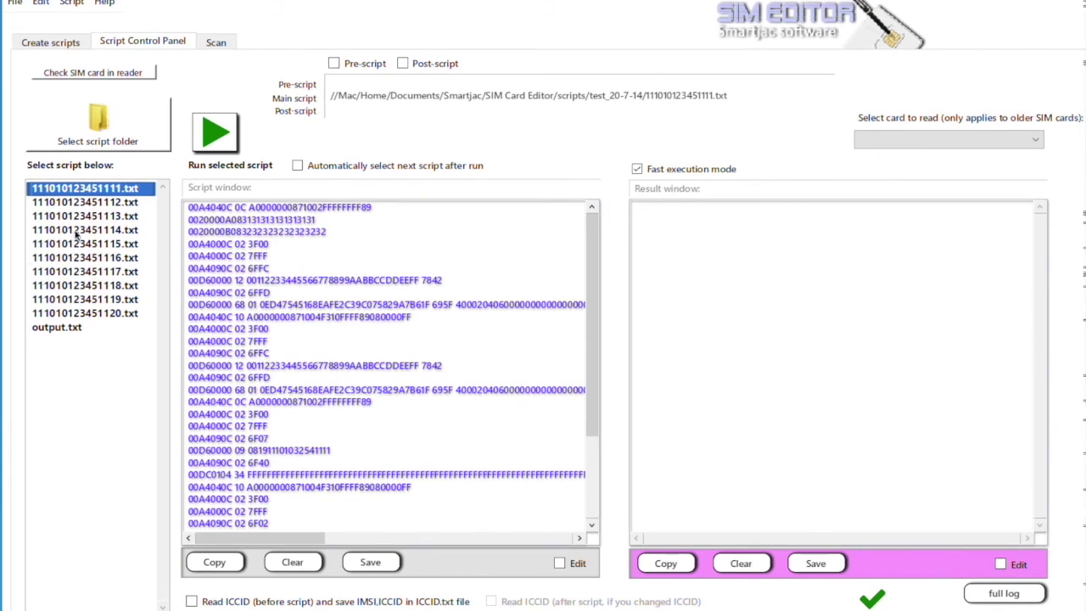
click(78, 193)
Run 111010123451111.txt, 111010123451112.txt and 111010123451113.txt on the card, one after another
click(216, 134)
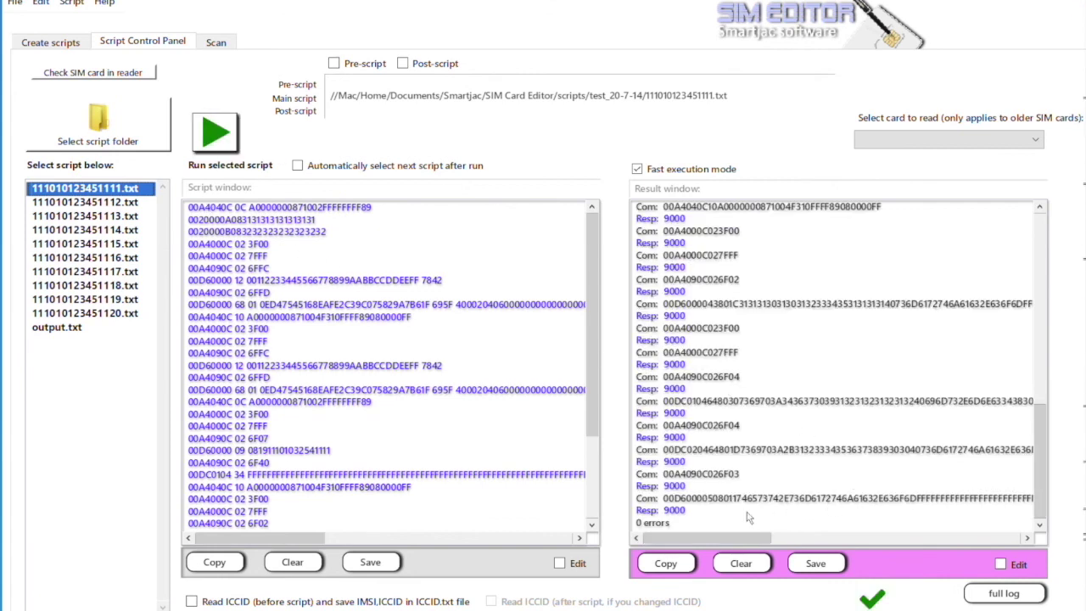
click(125, 204)
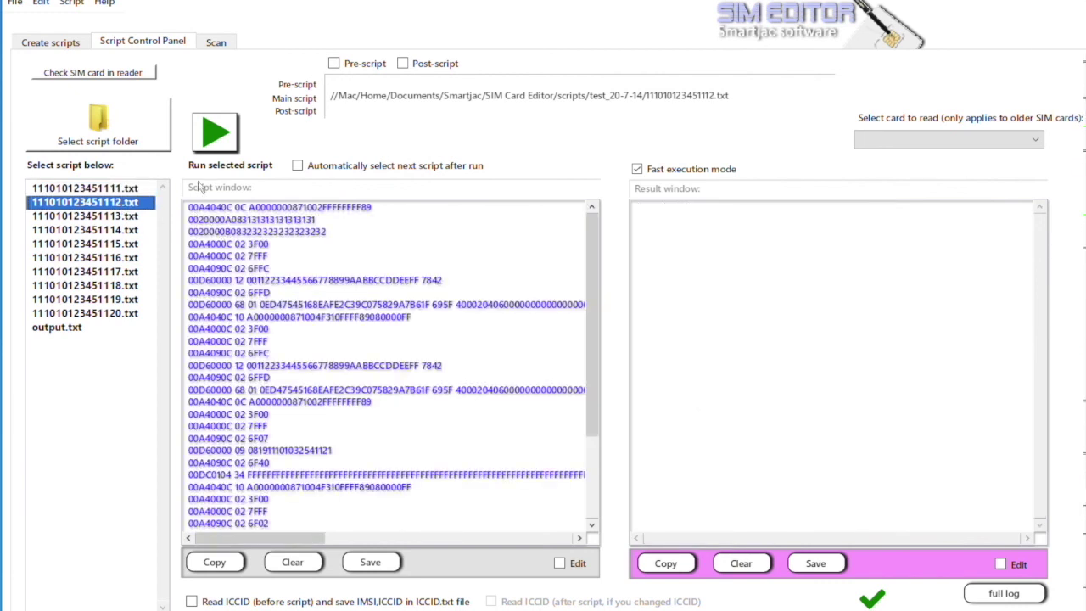
click(218, 136)
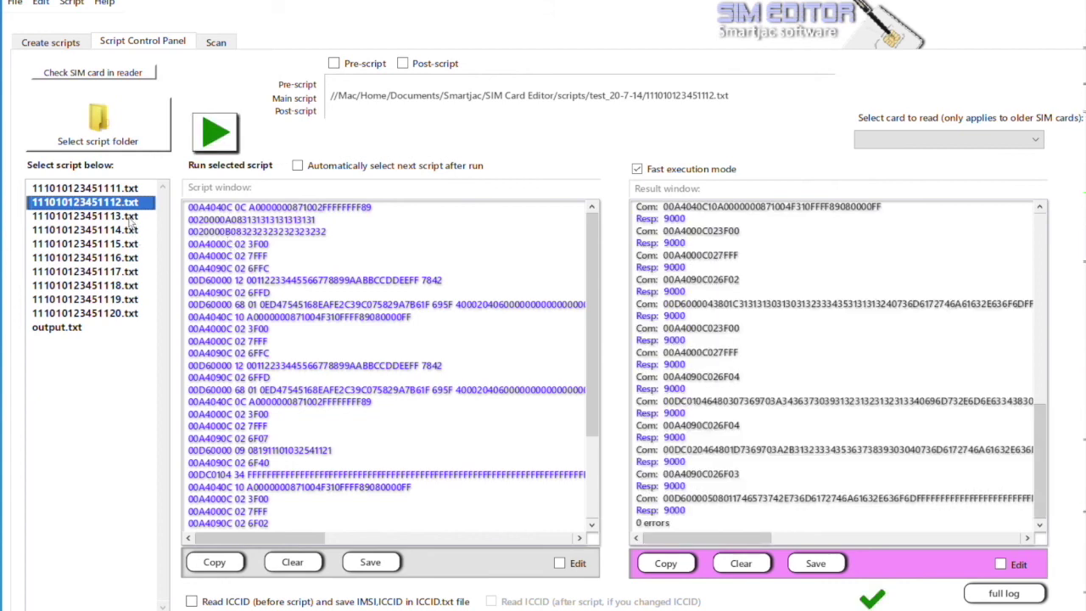
click(130, 216)
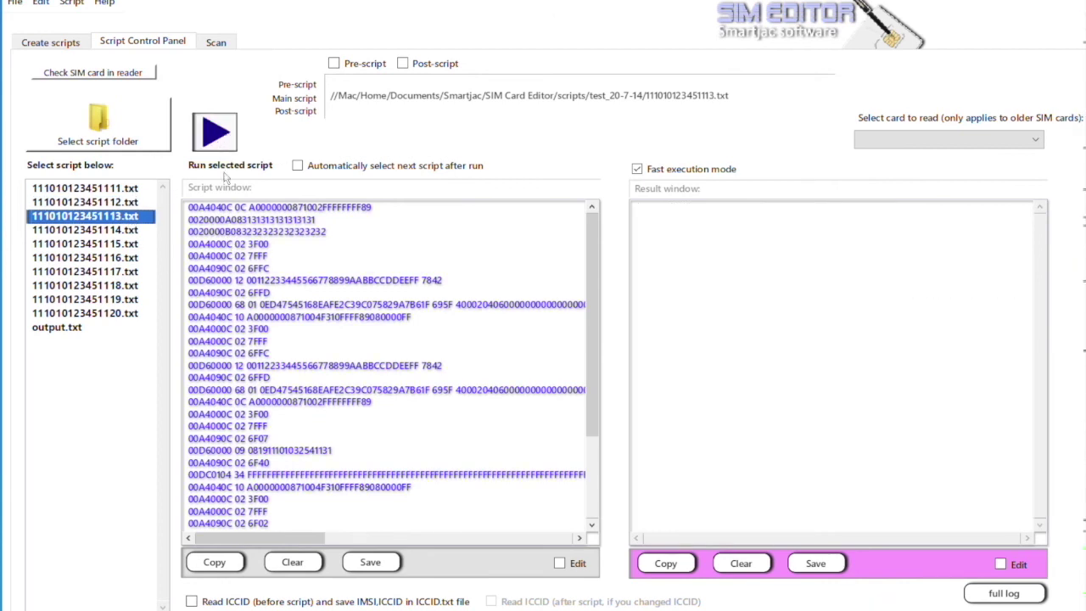
click(218, 134)
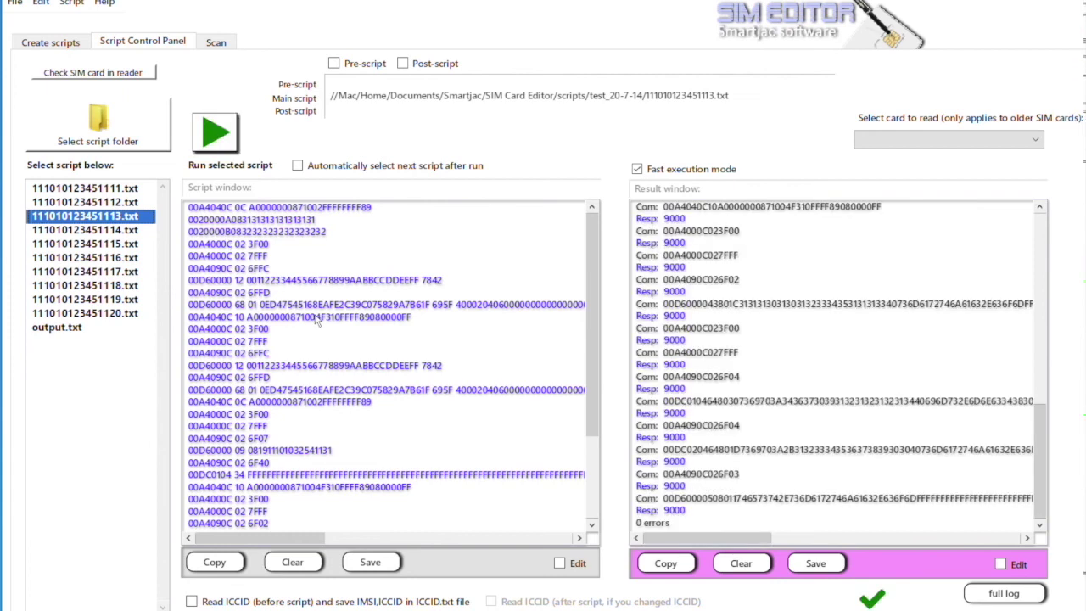